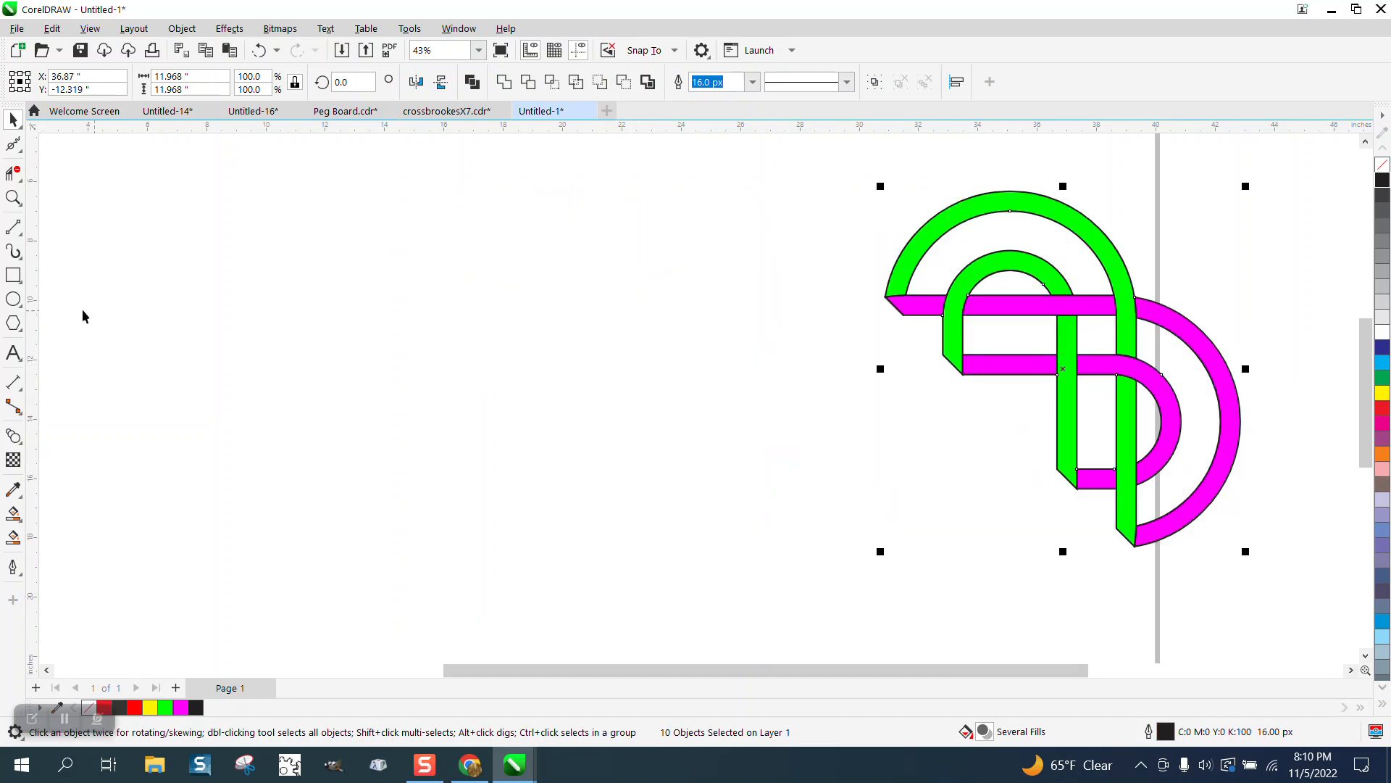
- Draw a rectangle about 14.165 by 7.302 inches beside the coloured design and round all its corners with a 5-inch radius
{"action": "left_click", "coordinate": [13, 276]}
{"action": "left_click_drag", "start_coordinate": [353, 269], "coordinate": [773, 485]}
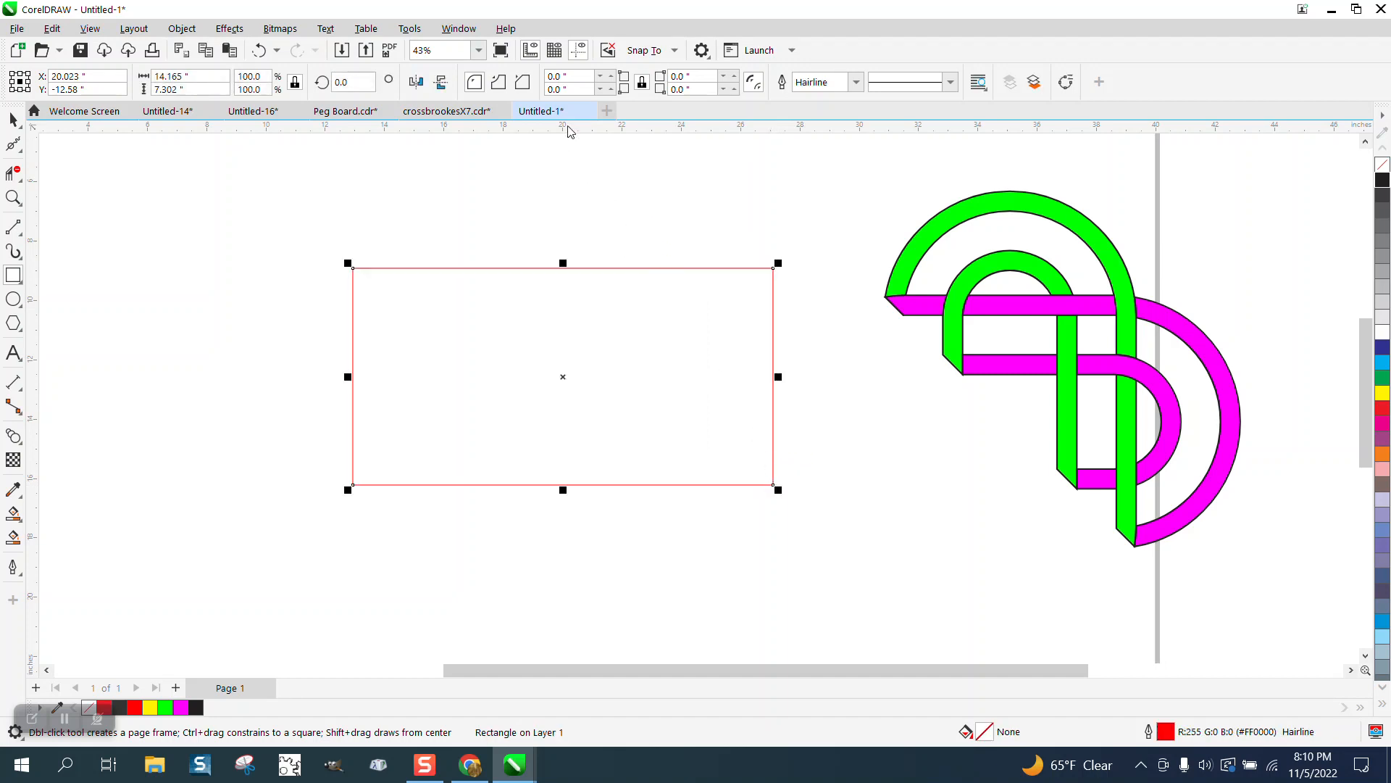
{"action": "left_click", "coordinate": [558, 76]}
{"action": "type", "text": "5"}
{"action": "key", "text": "Return"}
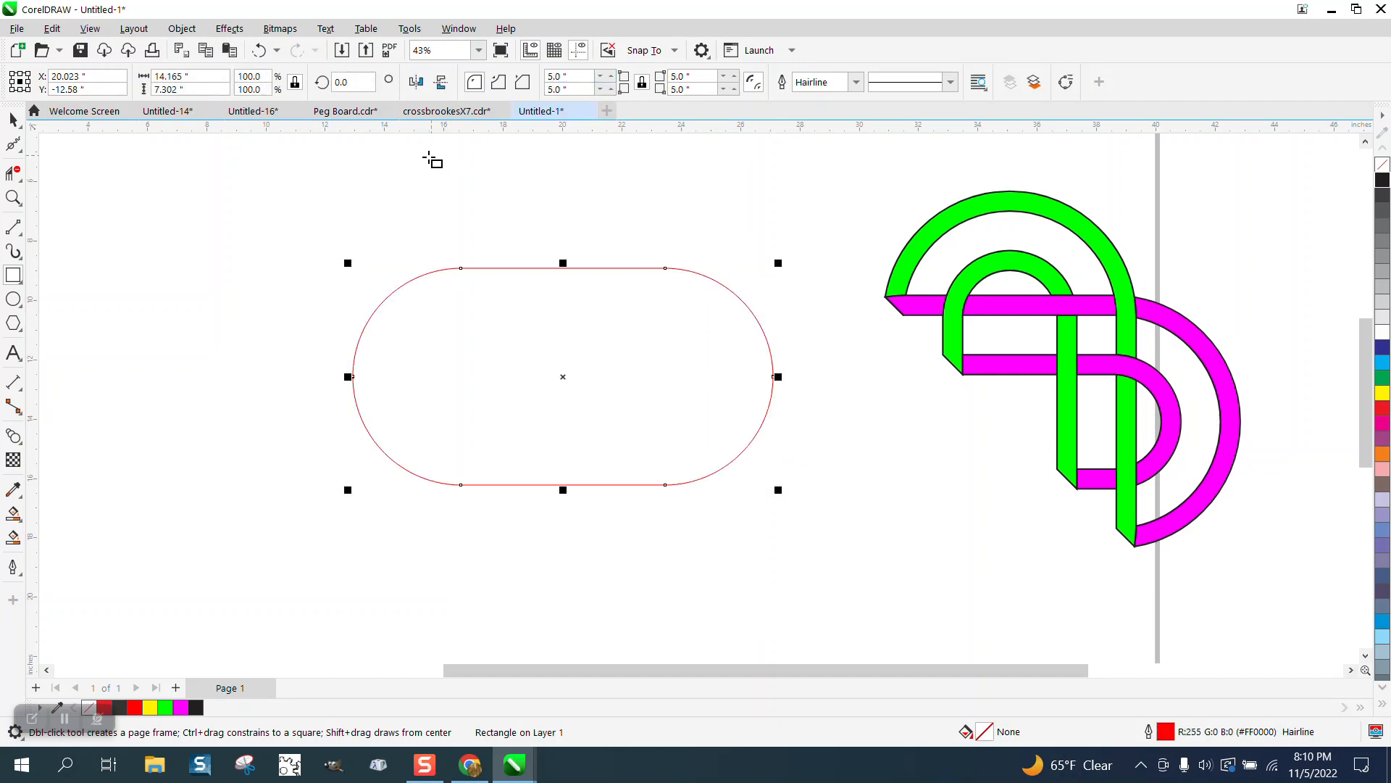
{"action": "left_click", "coordinate": [13, 119]}
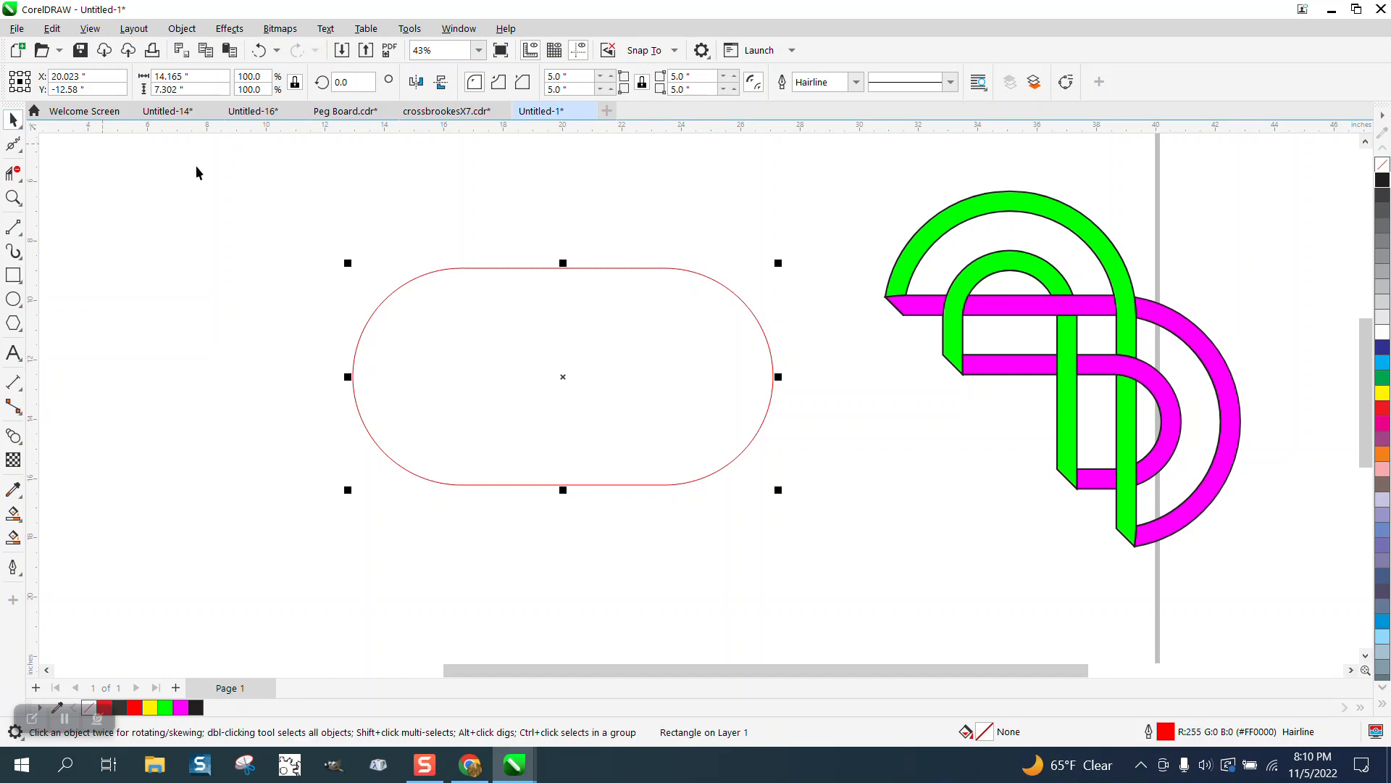
- Apply a one-step inside contour with a 2-inch offset to the rounded rectangle and break the contour apart
{"action": "left_click", "coordinate": [229, 29]}
{"action": "left_click", "coordinate": [302, 421]}
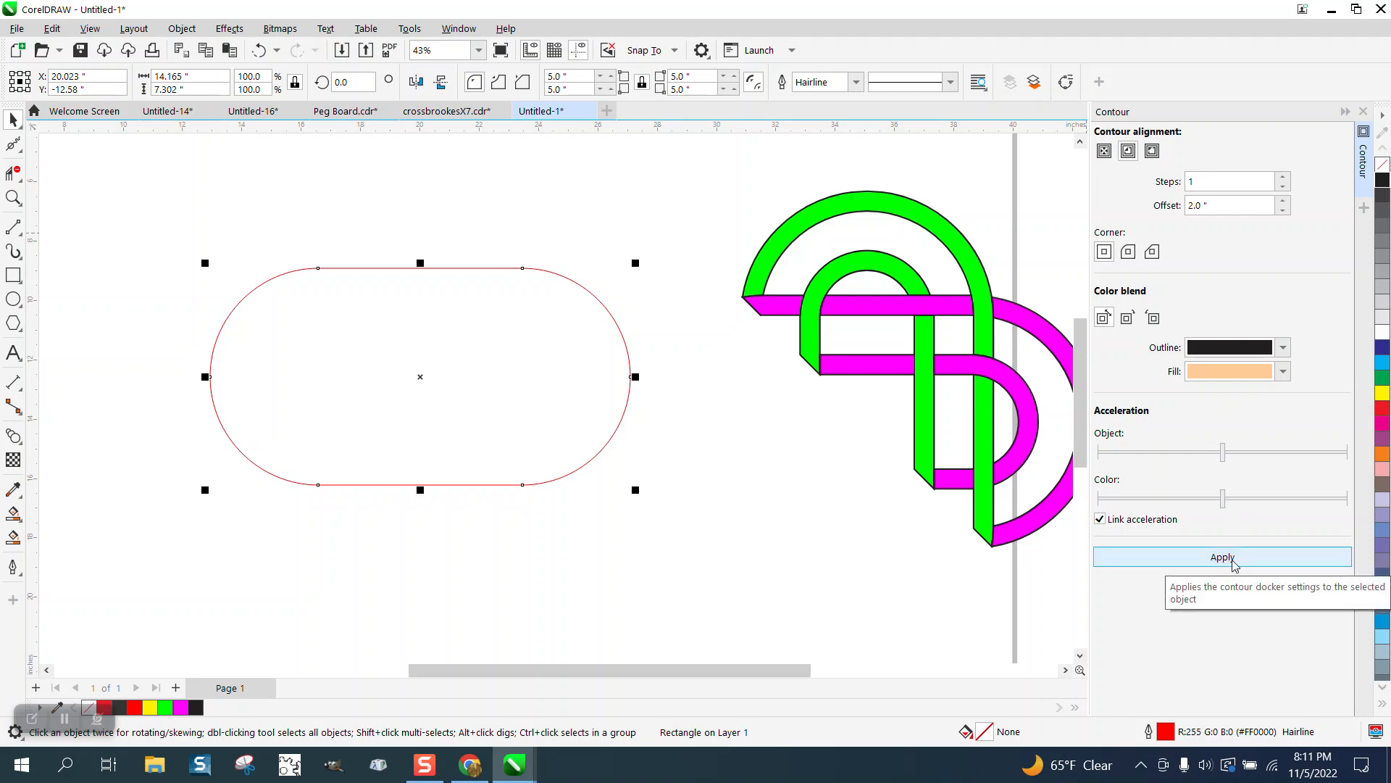
{"action": "left_click", "coordinate": [1234, 565]}
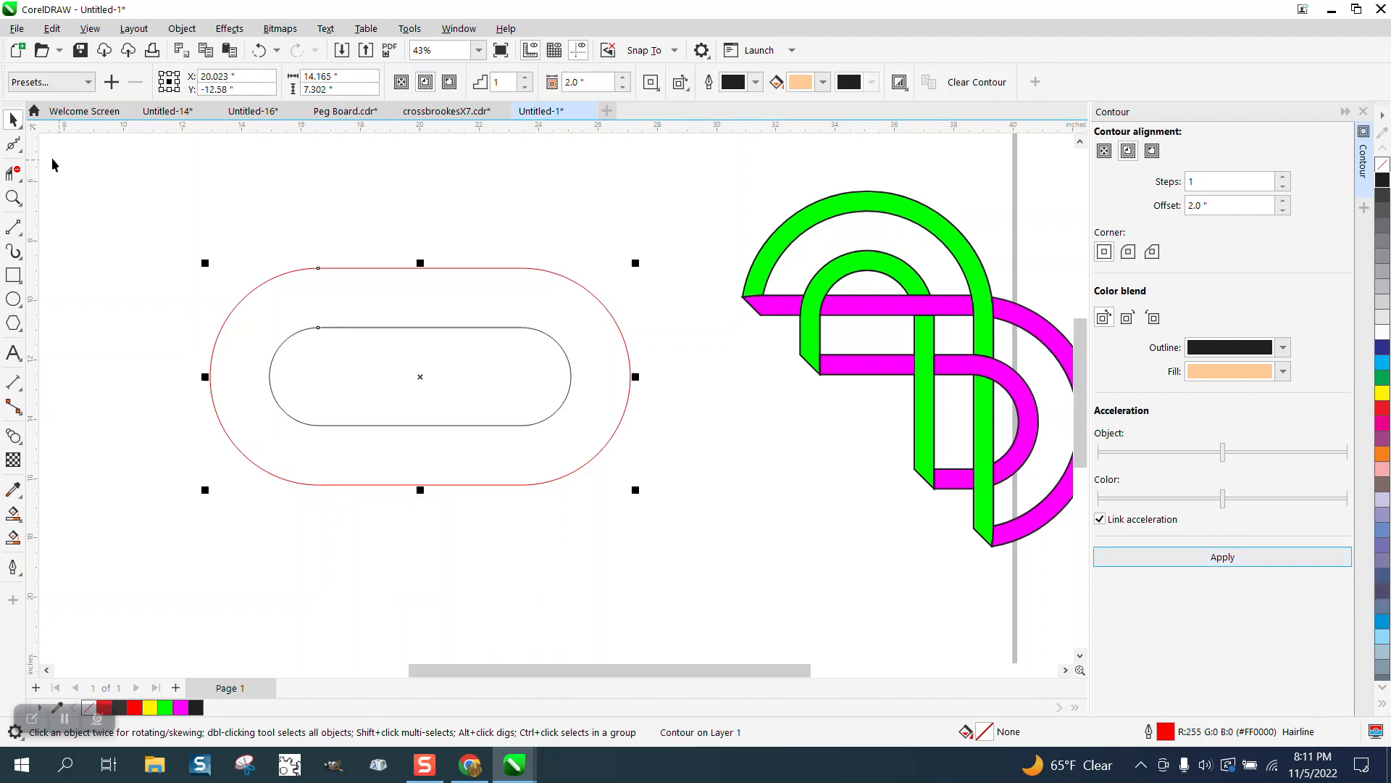
{"action": "left_click_drag", "start_coordinate": [128, 185], "coordinate": [671, 517]}
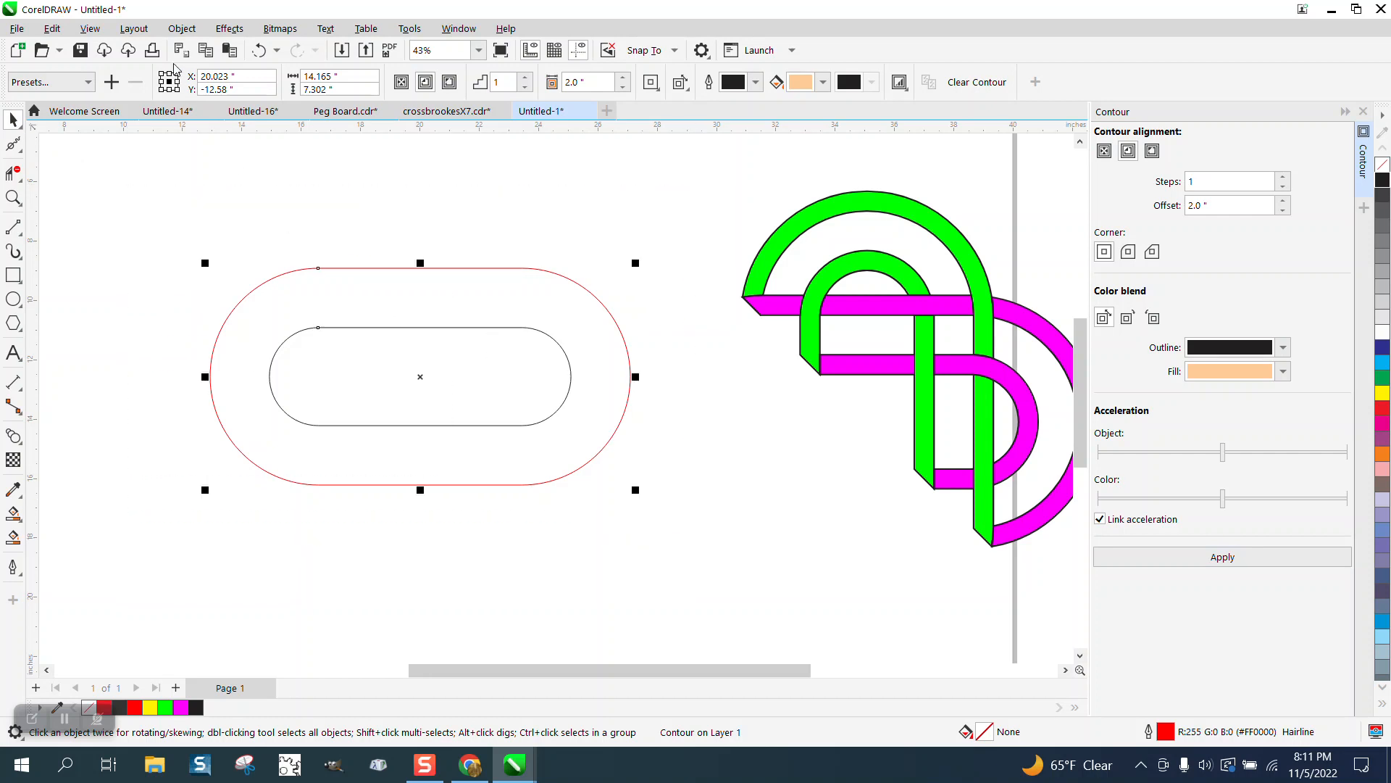
{"action": "left_click", "coordinate": [182, 28]}
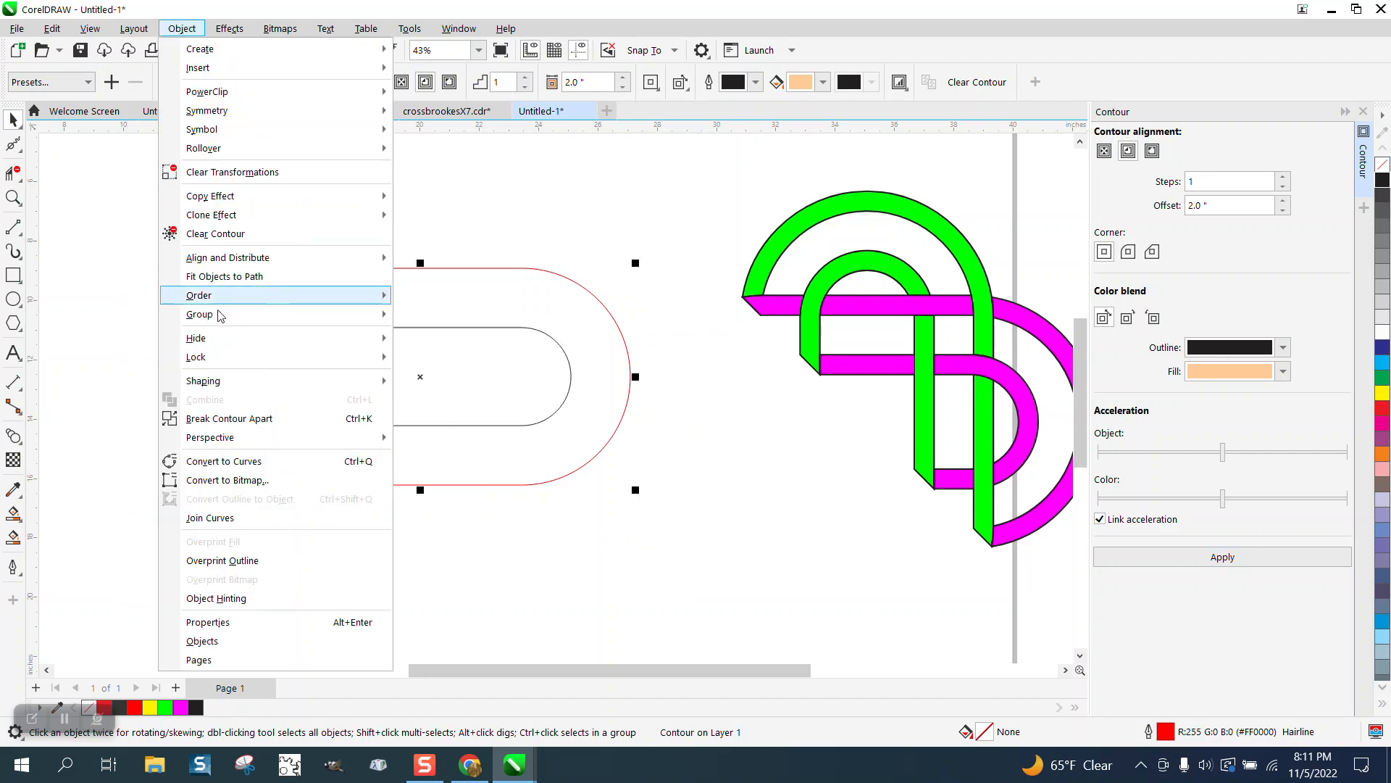
{"action": "left_click", "coordinate": [234, 421]}
- Set the outline width of both rounded shapes to 200 px
{"action": "left_click_drag", "start_coordinate": [155, 211], "coordinate": [690, 530]}
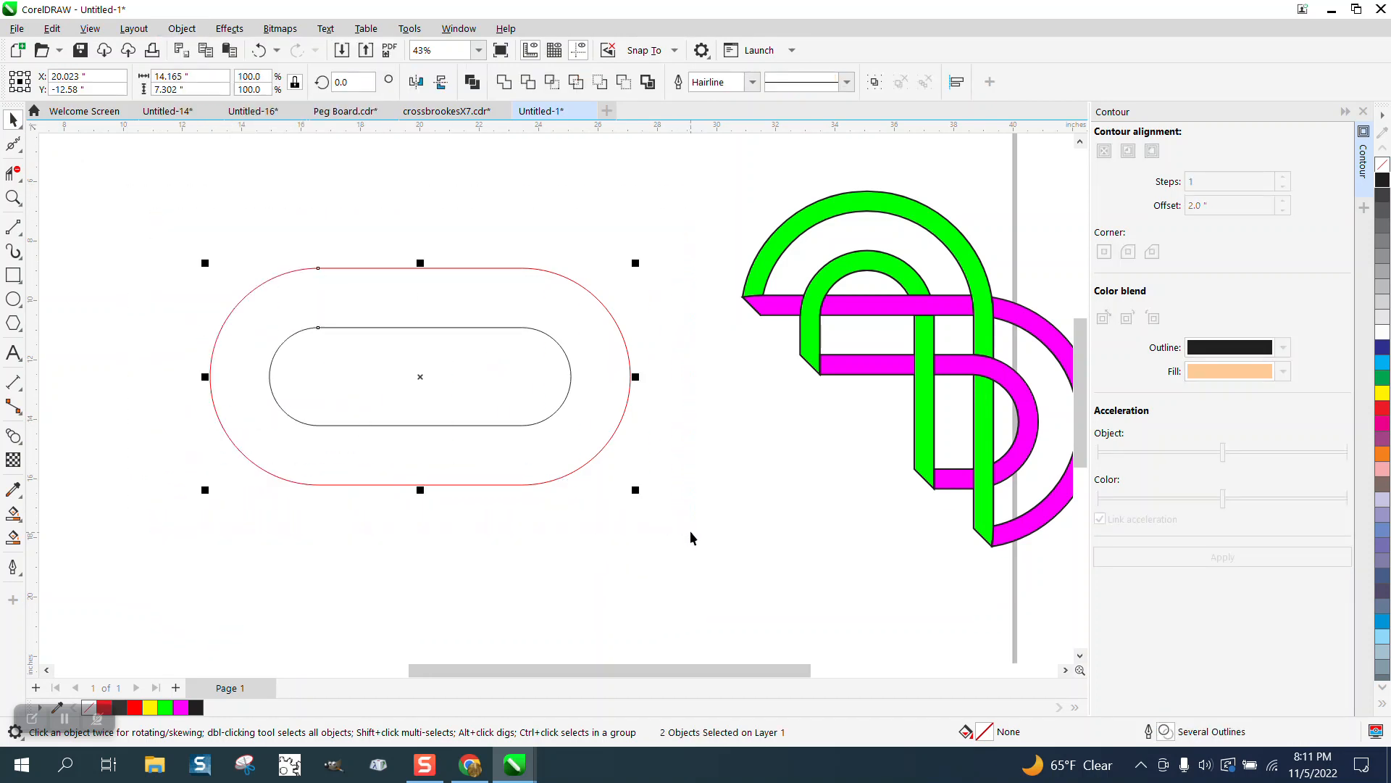
{"action": "left_click", "coordinate": [753, 82]}
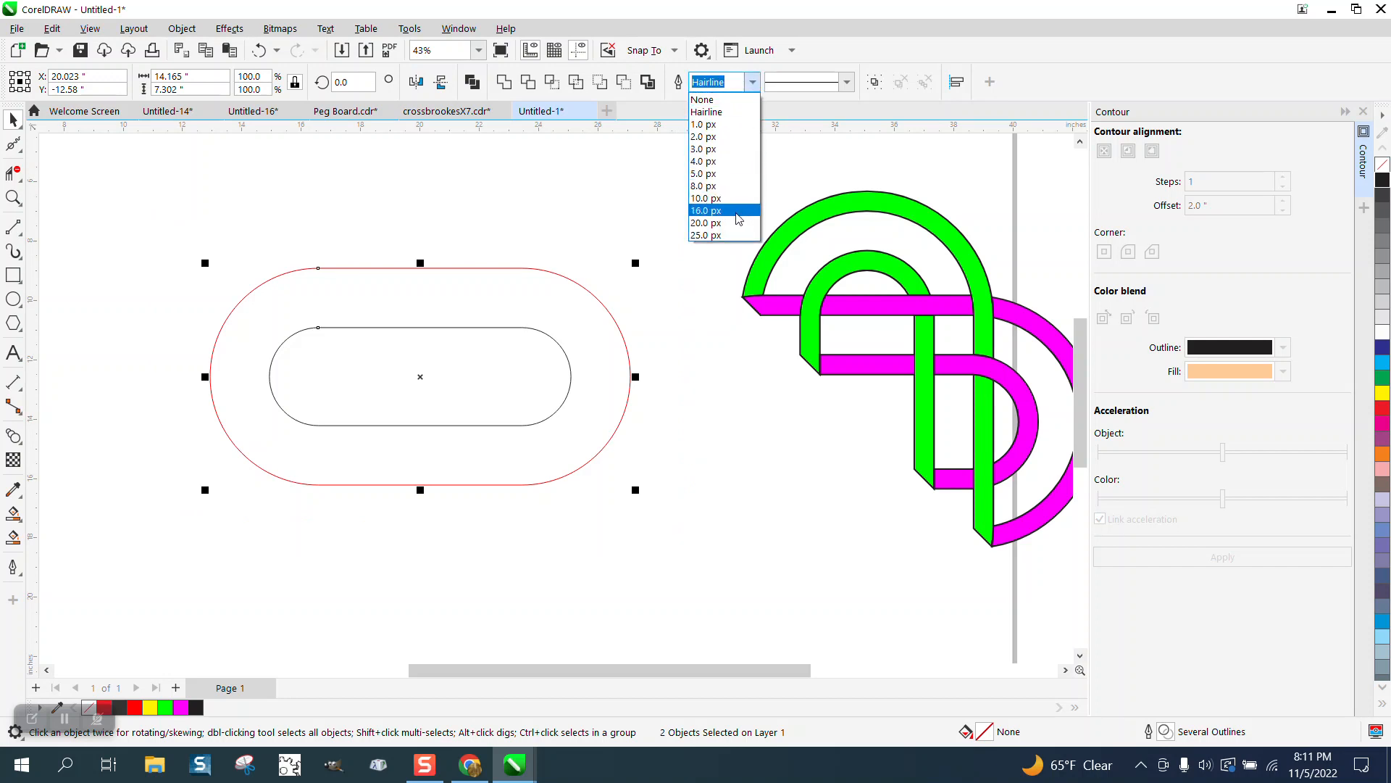
{"action": "left_click", "coordinate": [721, 235]}
{"action": "left_click", "coordinate": [708, 82]}
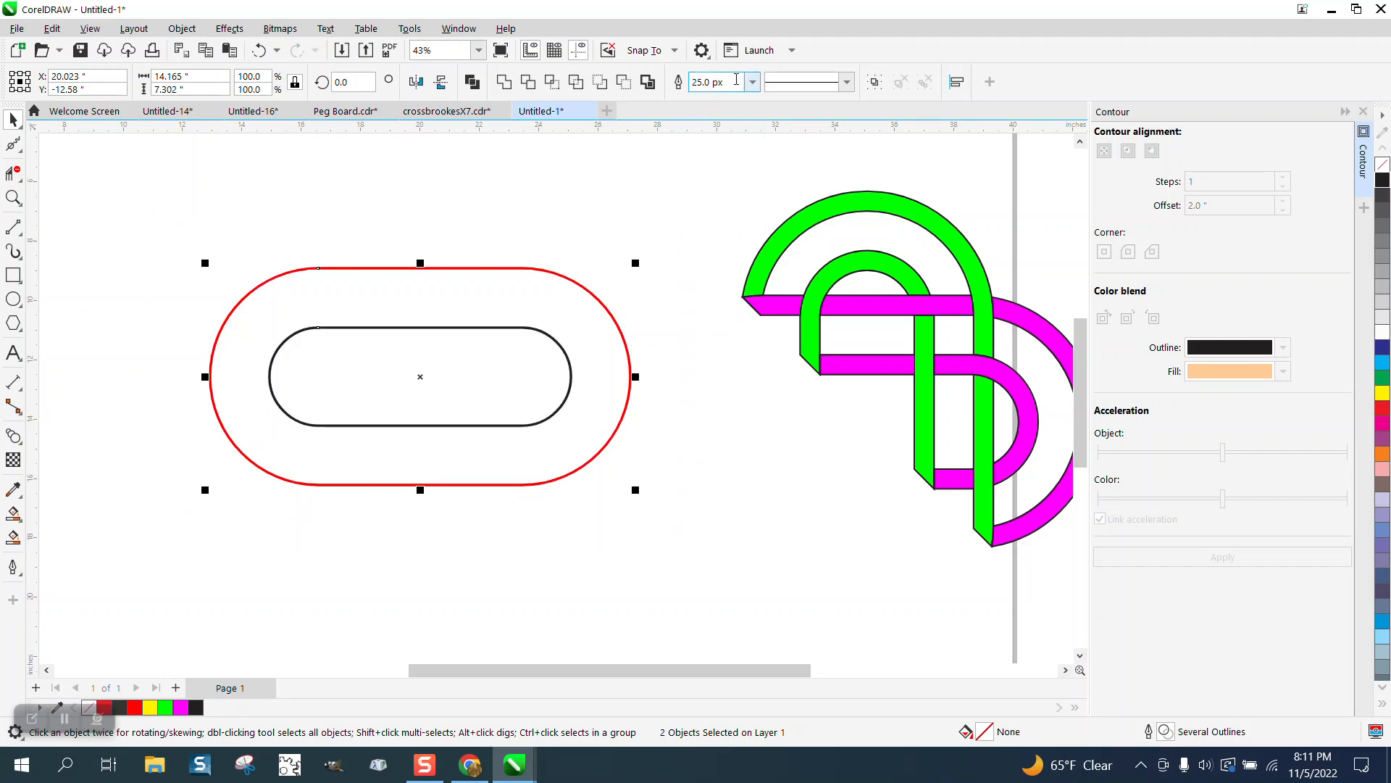
{"action": "type", "text": "100"}
{"action": "key", "text": "Return"}
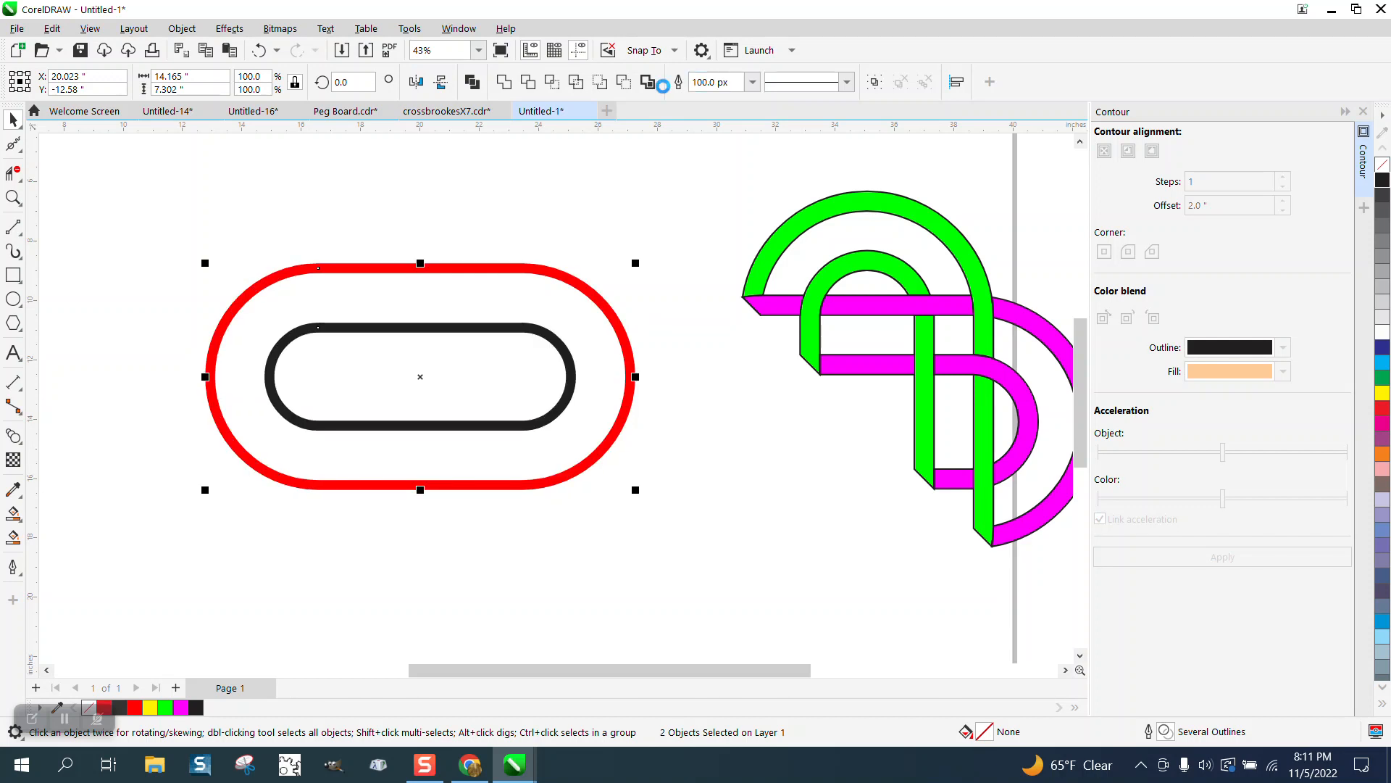
{"action": "left_click", "coordinate": [732, 84]}
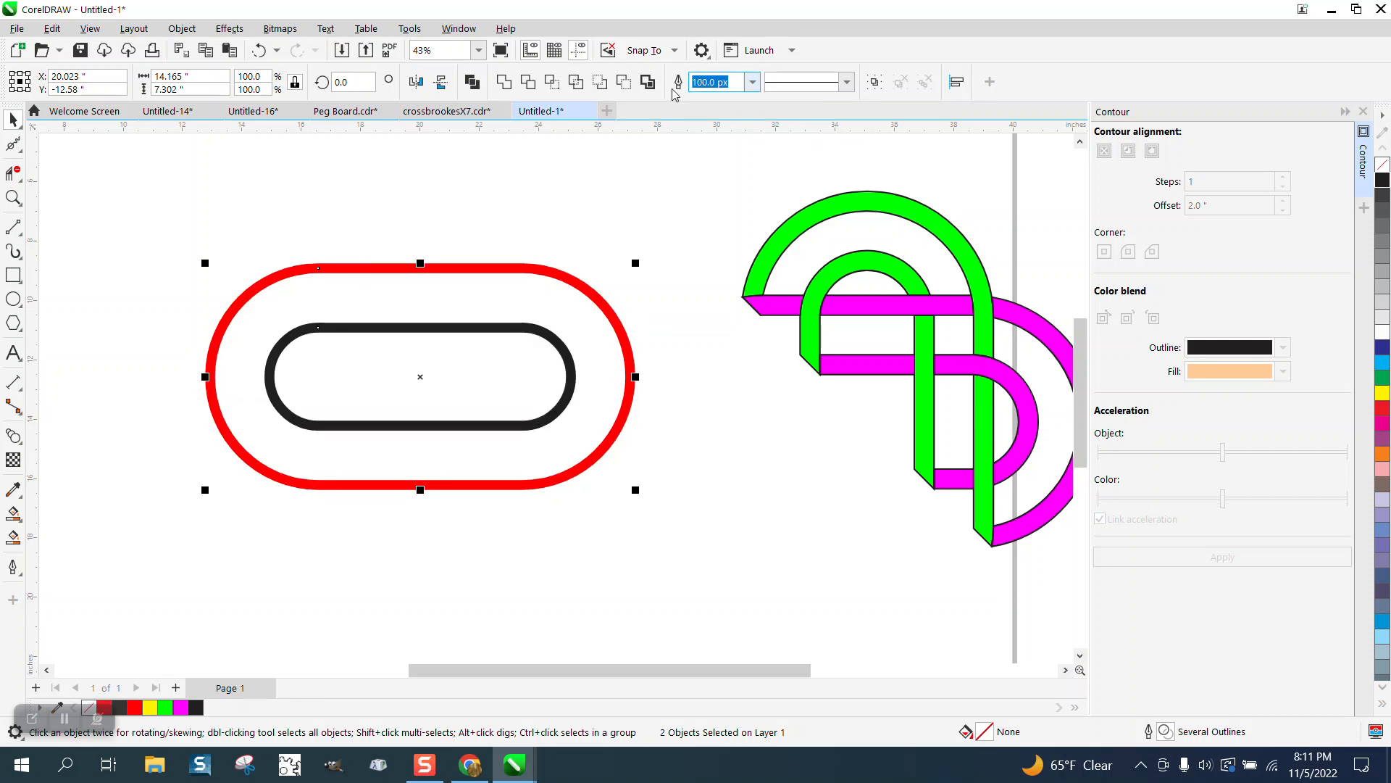
{"action": "type", "text": "200"}
{"action": "key", "text": "Return"}
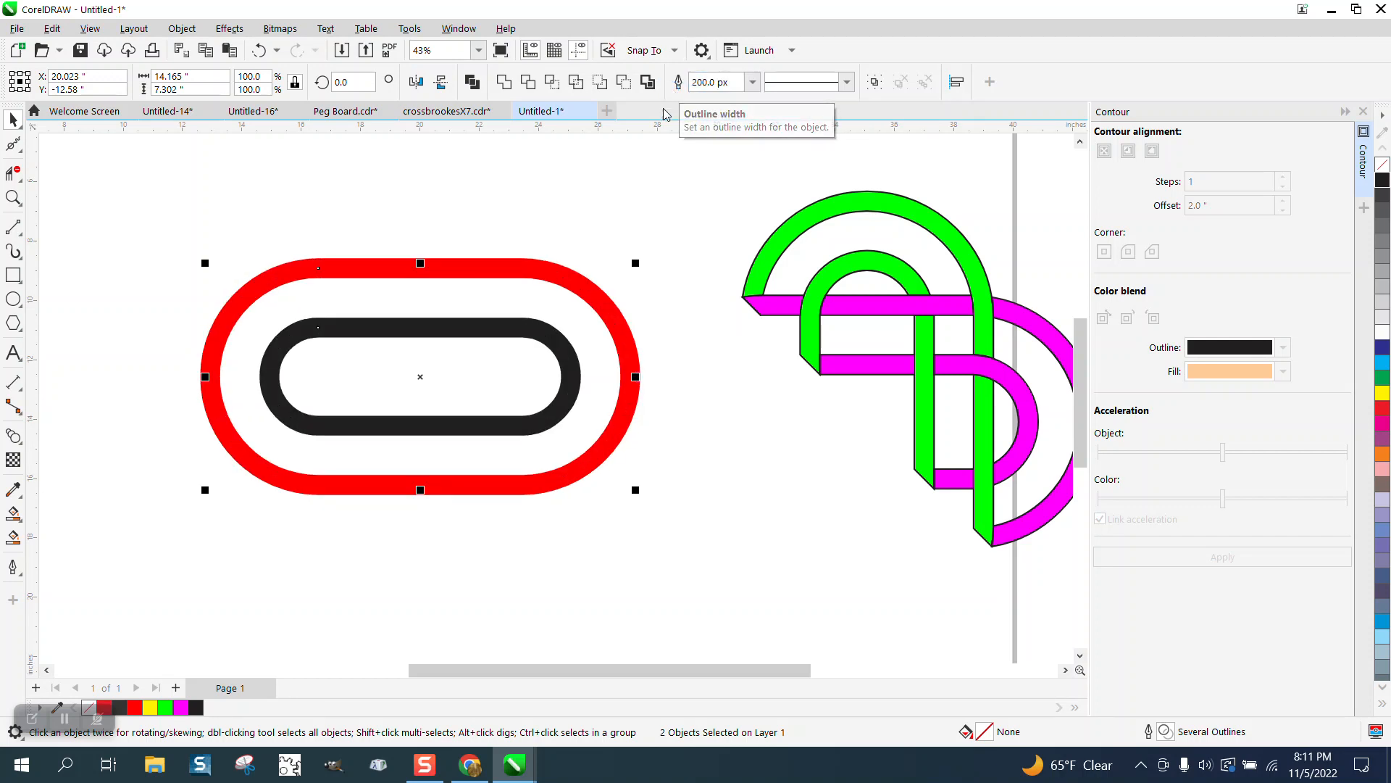
- Convert both thick outlines to objects, then remove their fill and give them a black outline
{"action": "left_click", "coordinate": [182, 28]}
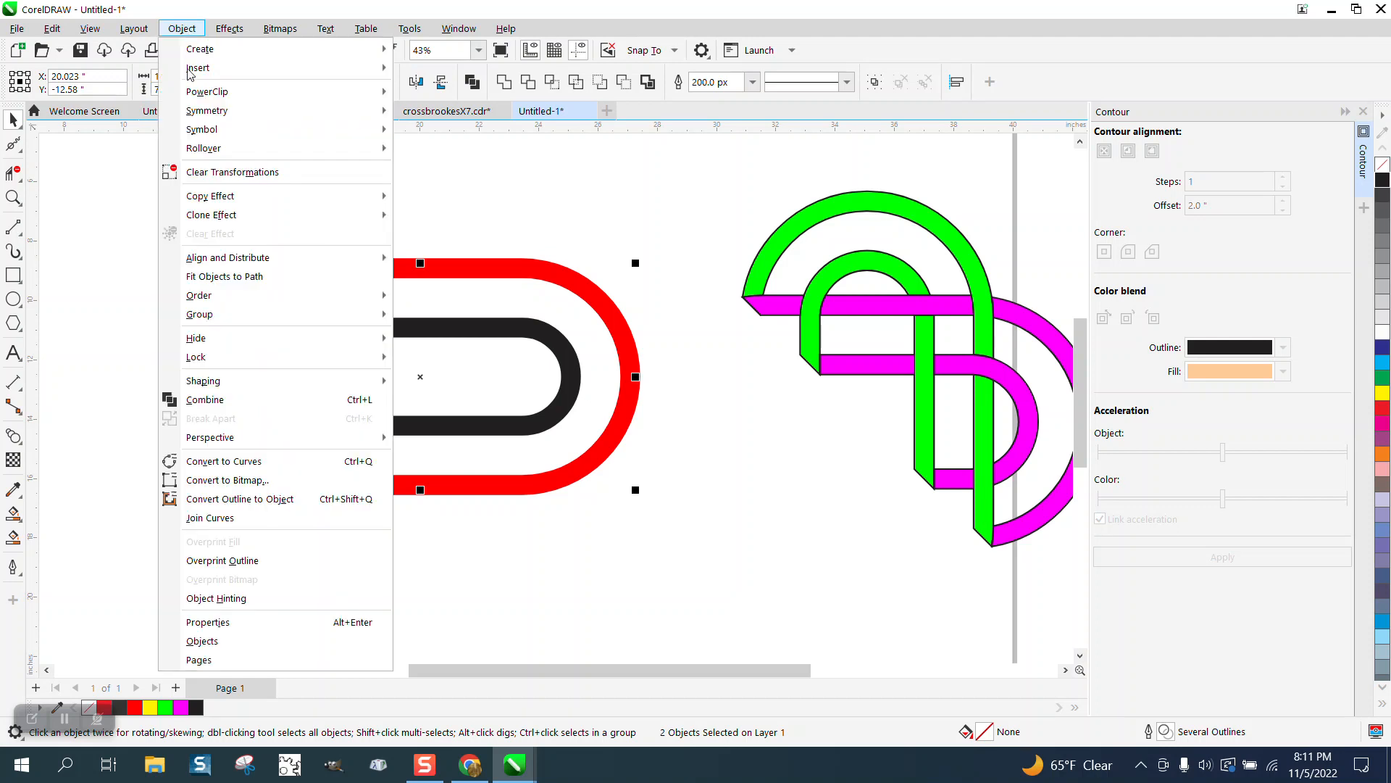
{"action": "left_click", "coordinate": [246, 500]}
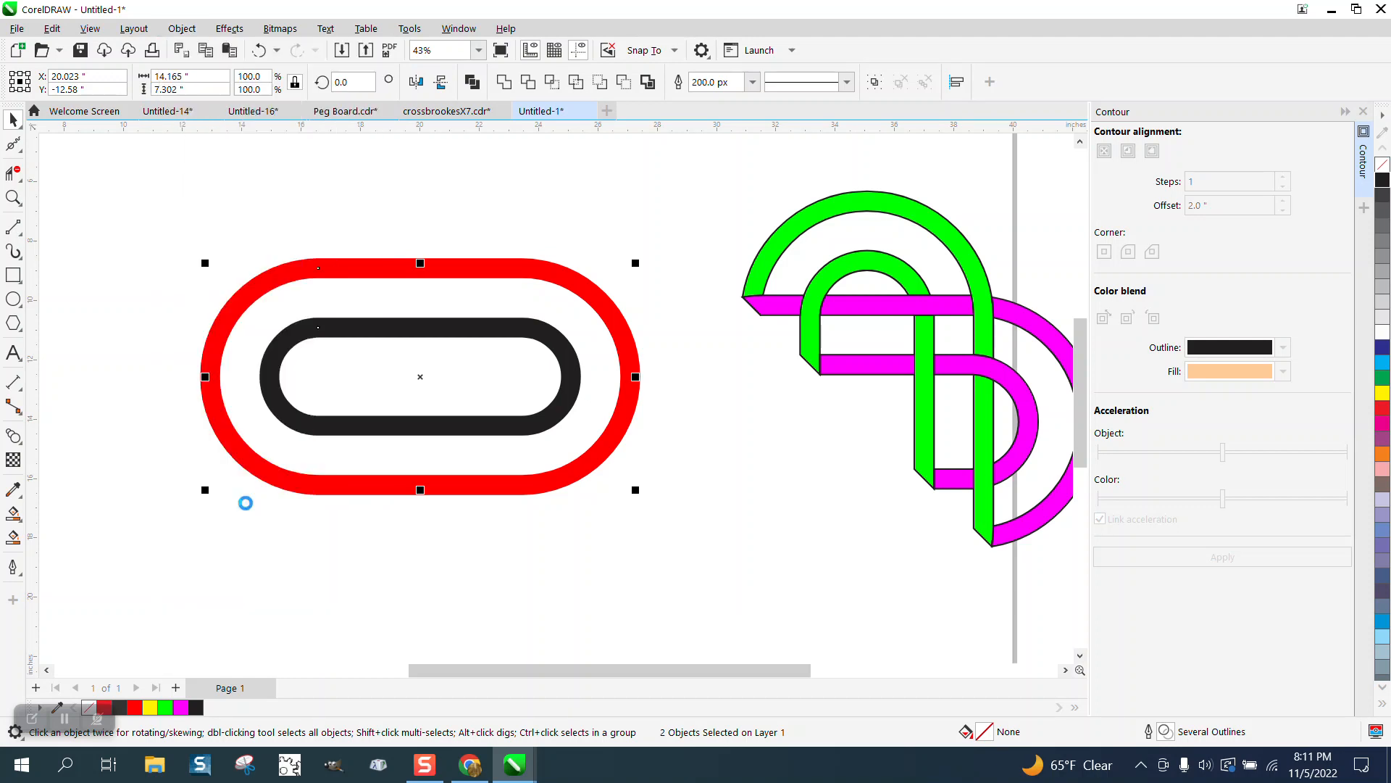
{"action": "left_click_drag", "start_coordinate": [152, 217], "coordinate": [679, 534]}
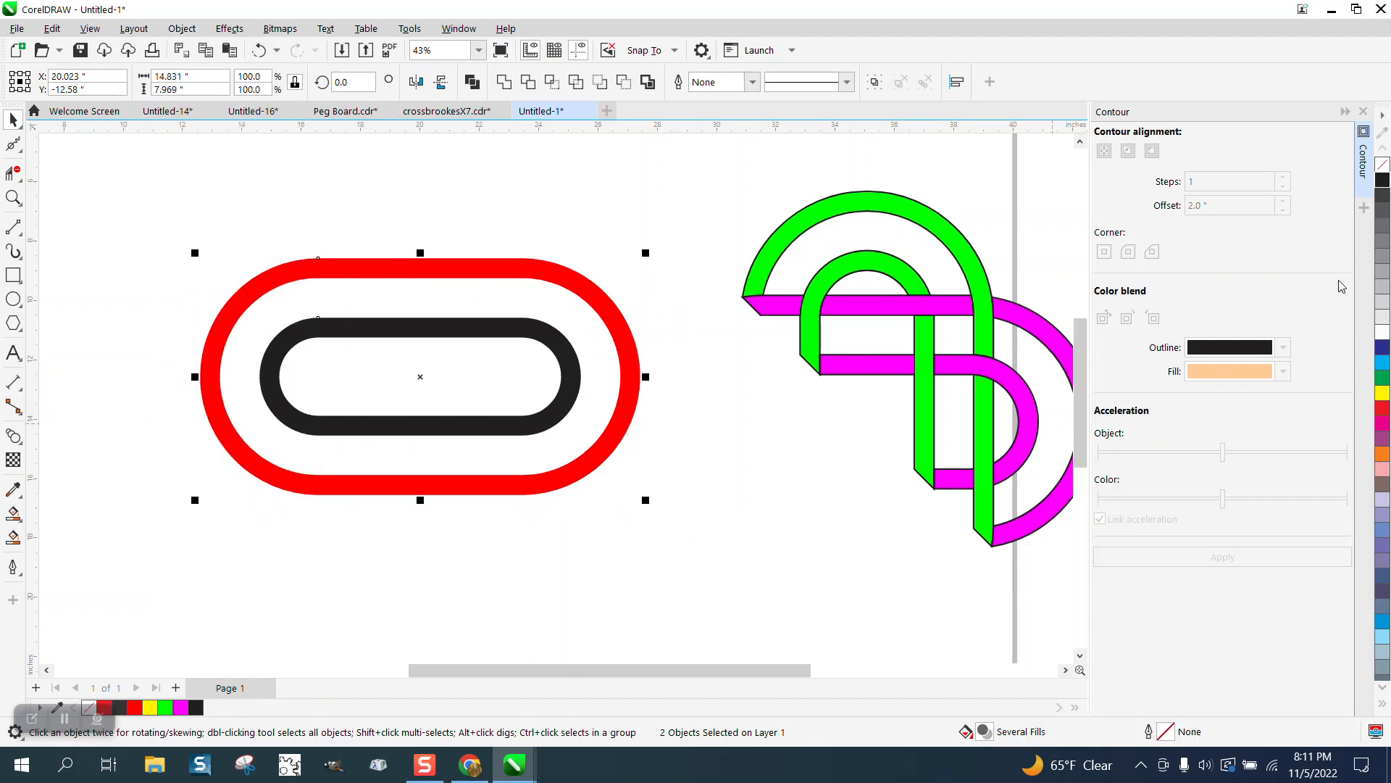
{"action": "left_click", "coordinate": [1383, 163]}
{"action": "right_click", "coordinate": [1383, 179]}
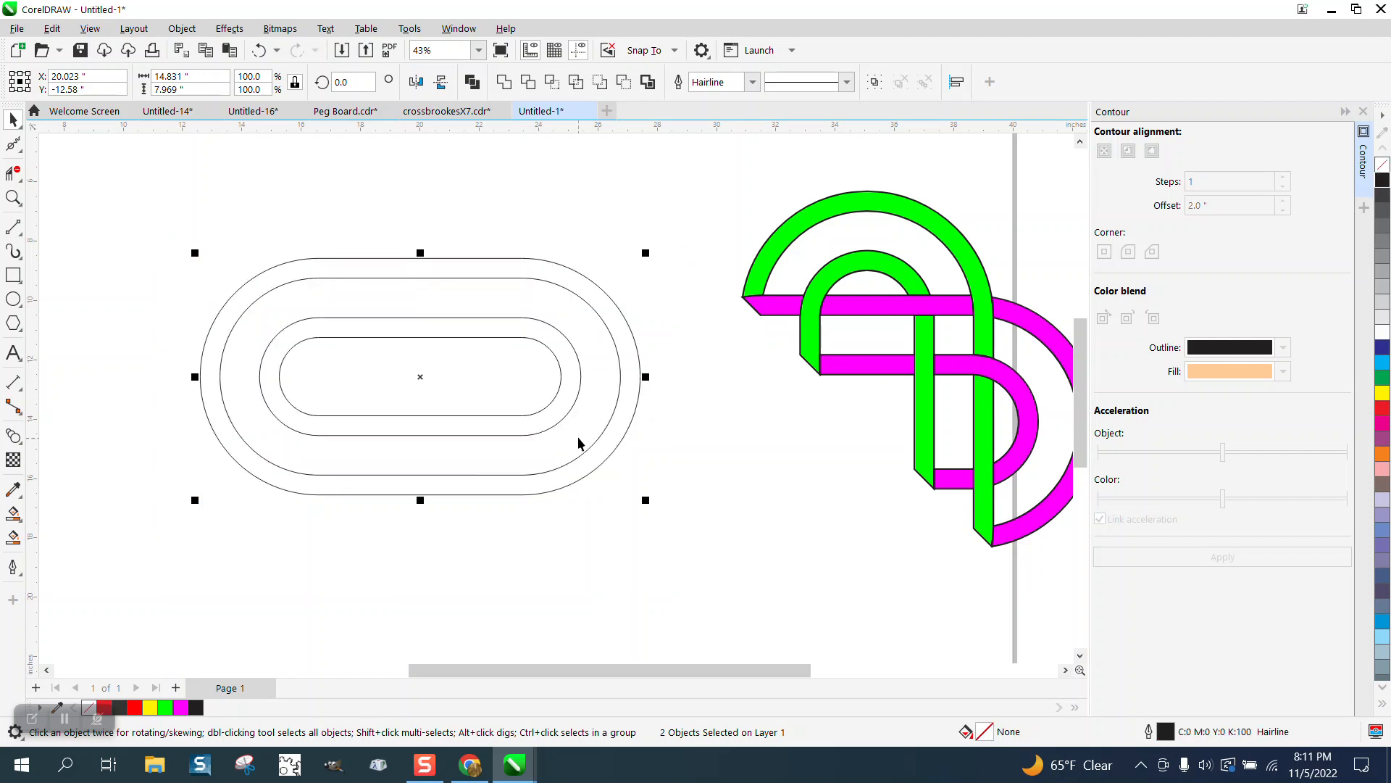
- Rotate both rounded rings together to 90 degrees and centre them on the page
{"action": "scroll", "coordinate": [625, 300], "scroll_direction": "down", "scroll_amount": 1}
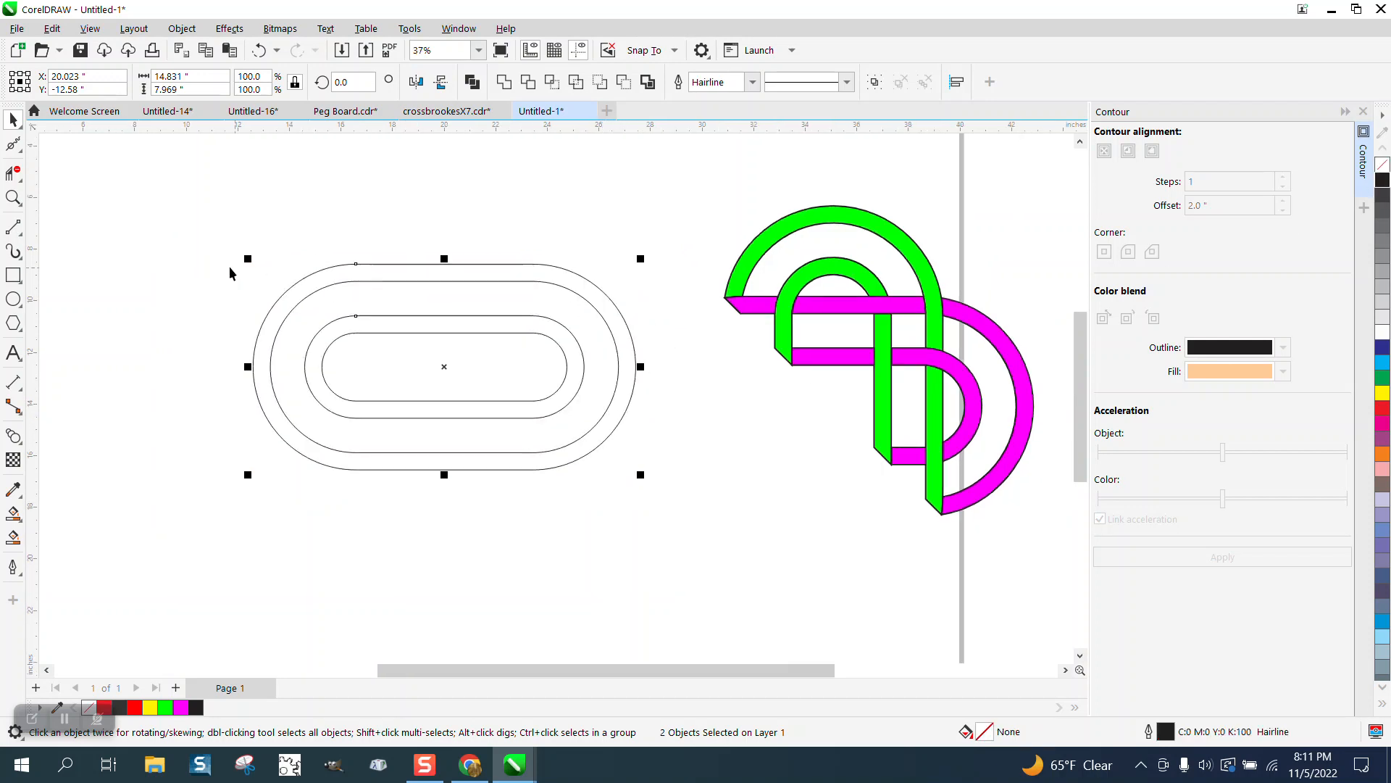
{"action": "left_click_drag", "start_coordinate": [190, 235], "coordinate": [689, 507]}
{"action": "type", "text": "45"}
{"action": "key", "text": "Return"}
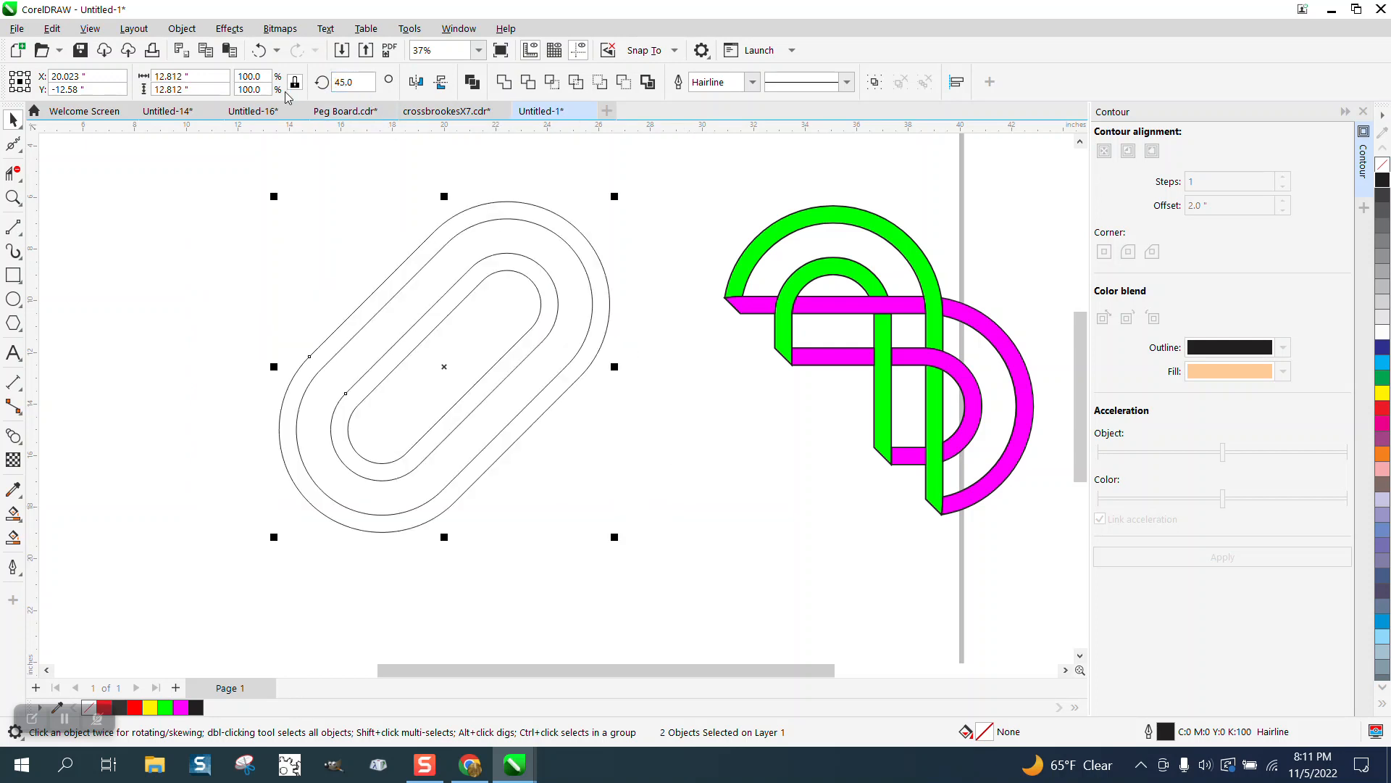
{"action": "left_click", "coordinate": [323, 85]}
{"action": "type", "text": "90"}
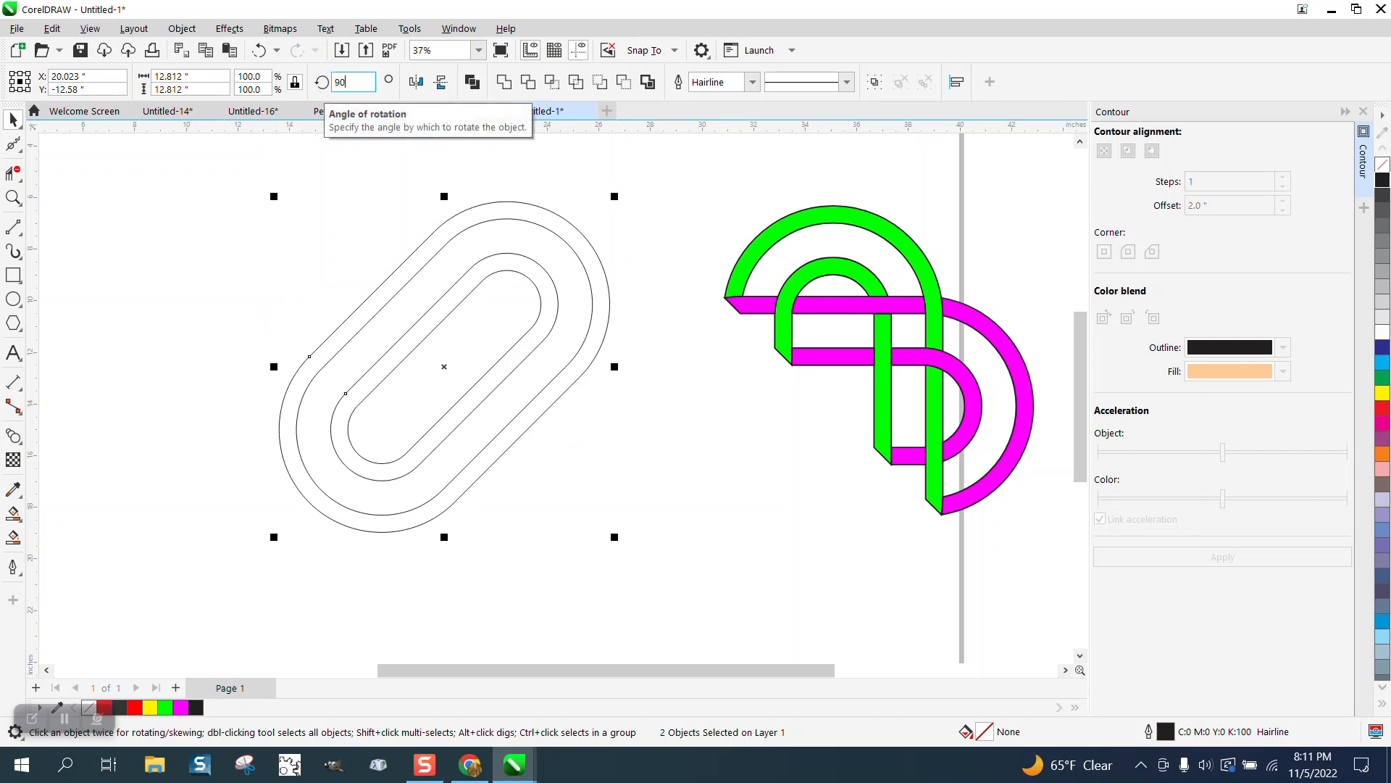
{"action": "key", "text": "Return"}
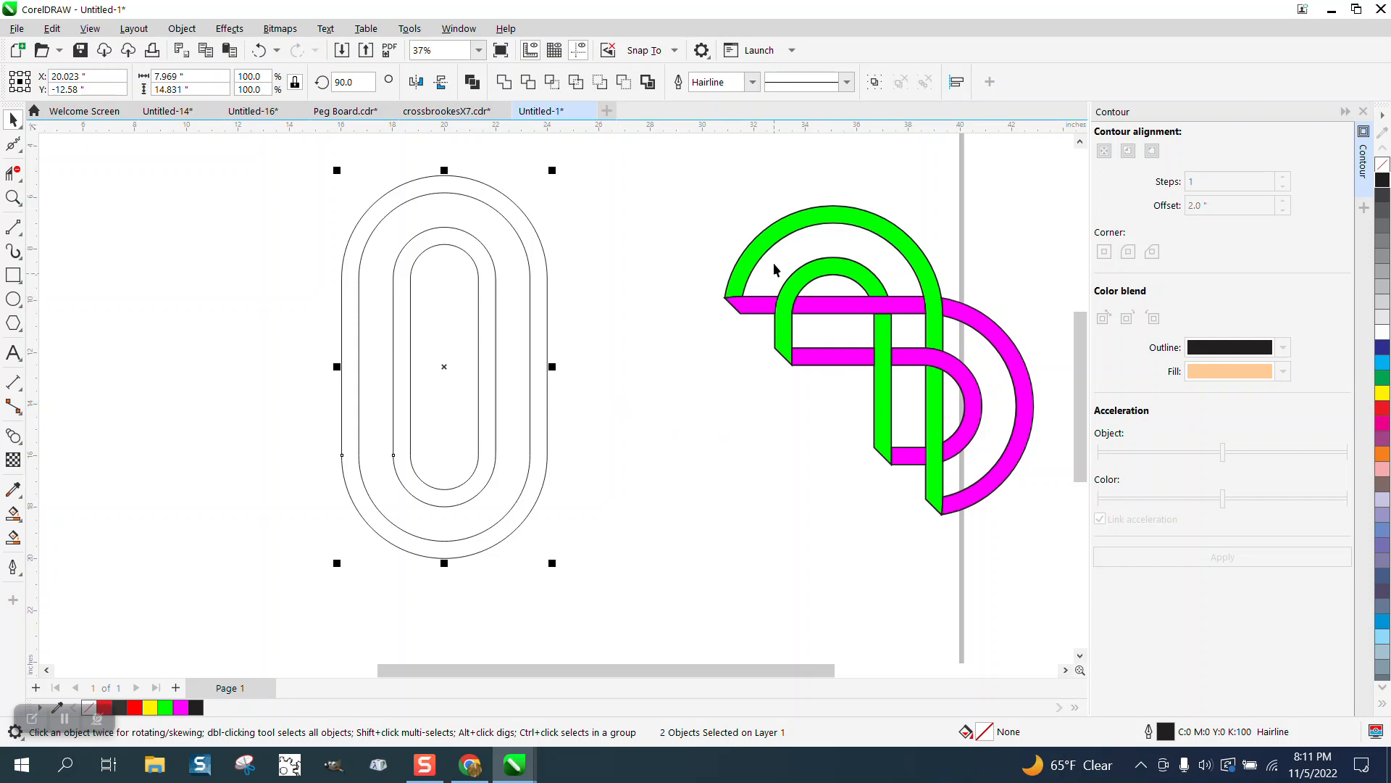
{"action": "scroll", "coordinate": [431, 366], "scroll_direction": "down", "scroll_amount": 3}
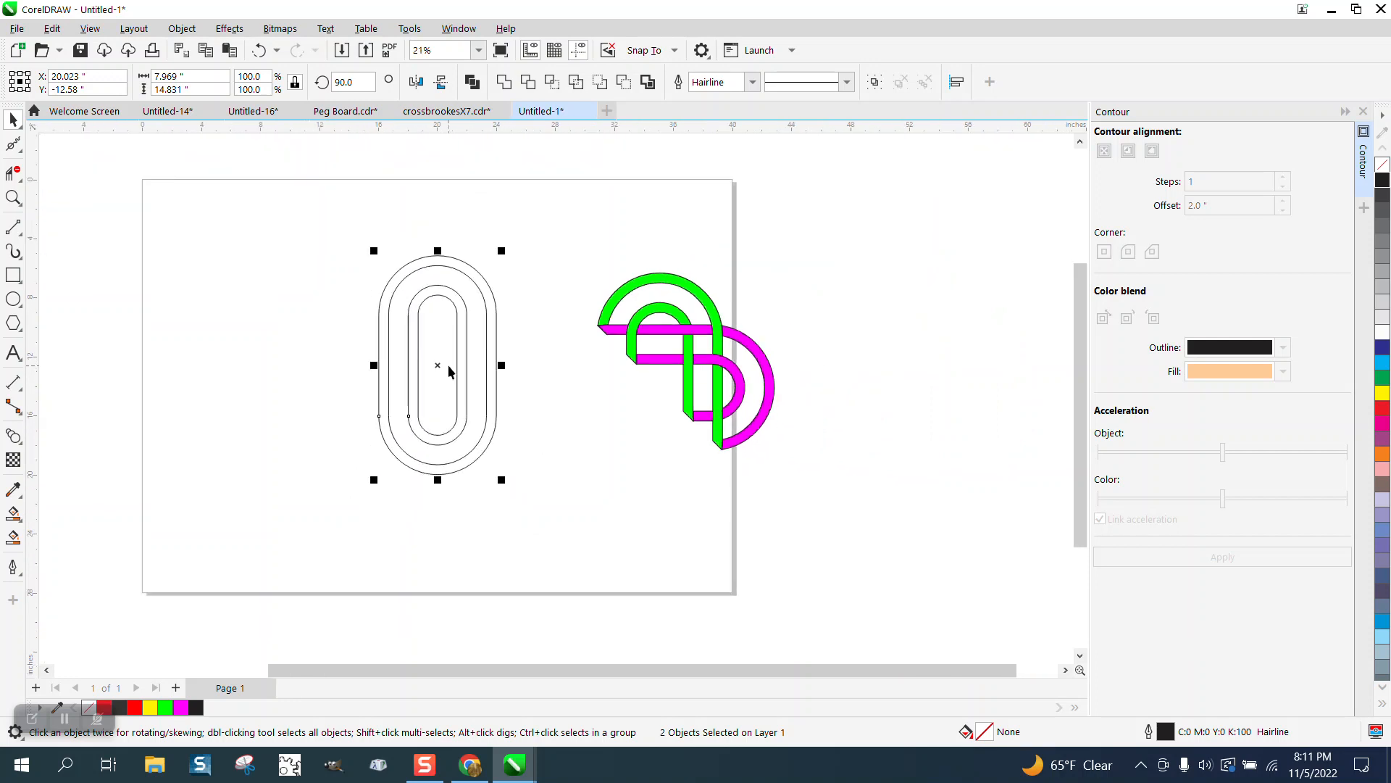
{"action": "key", "text": "p"}
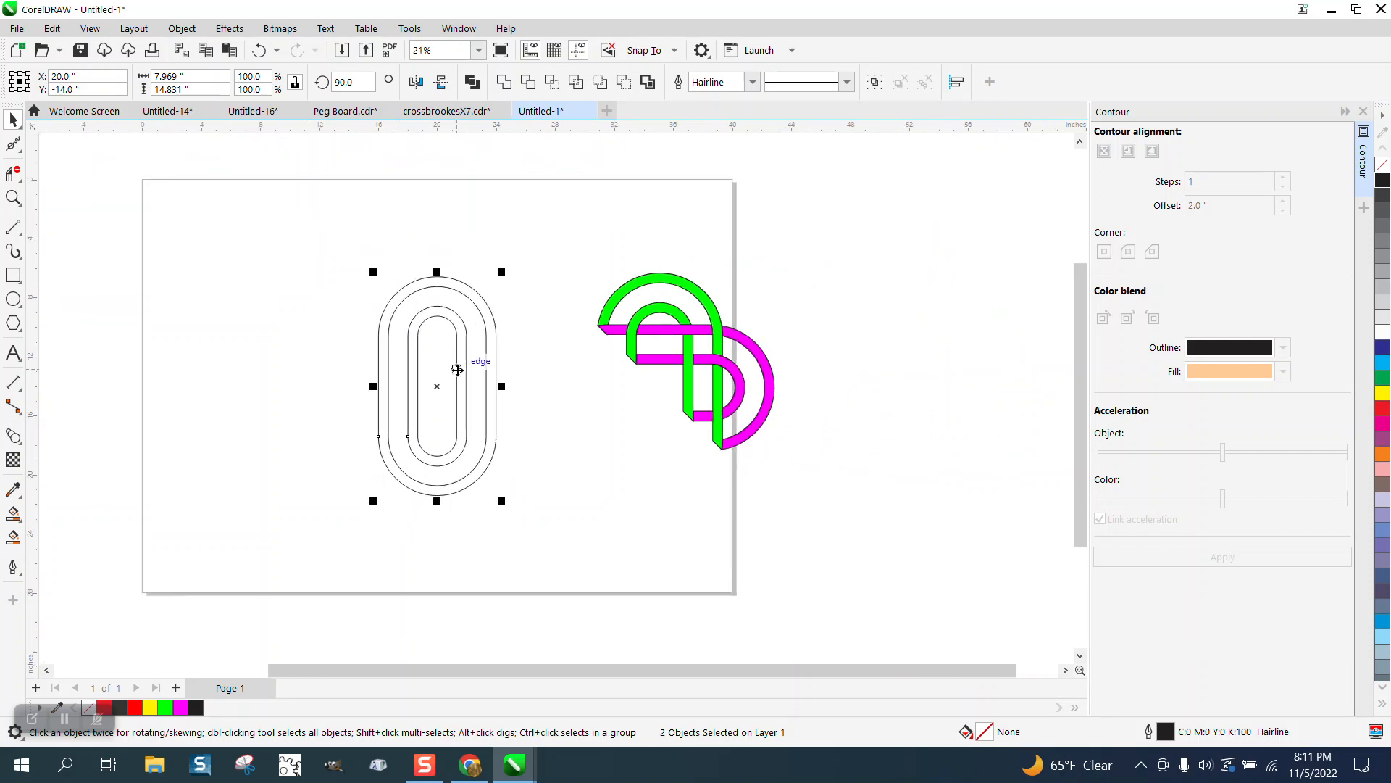
- Draw a straight vertical line about 15.6 inches long between the rounded rings and the coloured design
{"action": "left_click", "coordinate": [13, 197]}
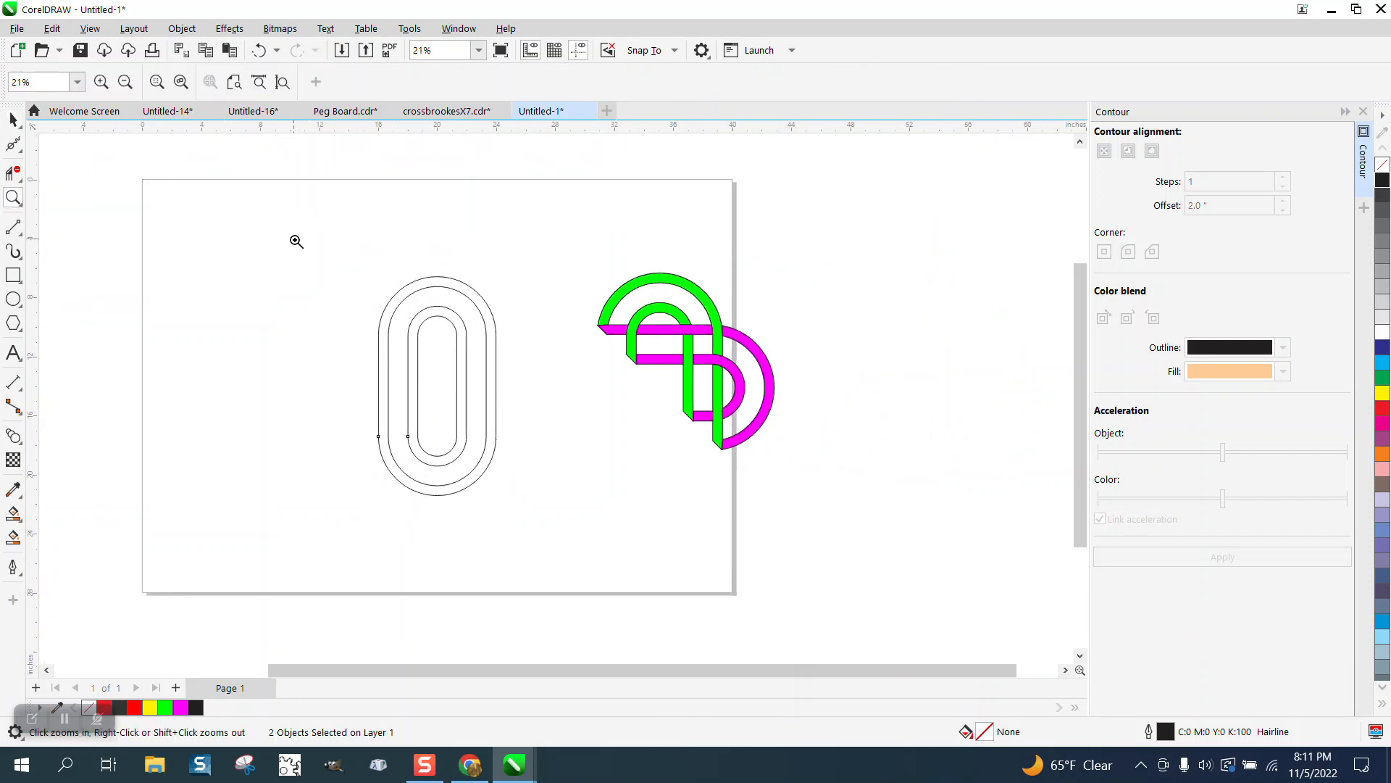
{"action": "left_click_drag", "start_coordinate": [295, 240], "coordinate": [930, 553]}
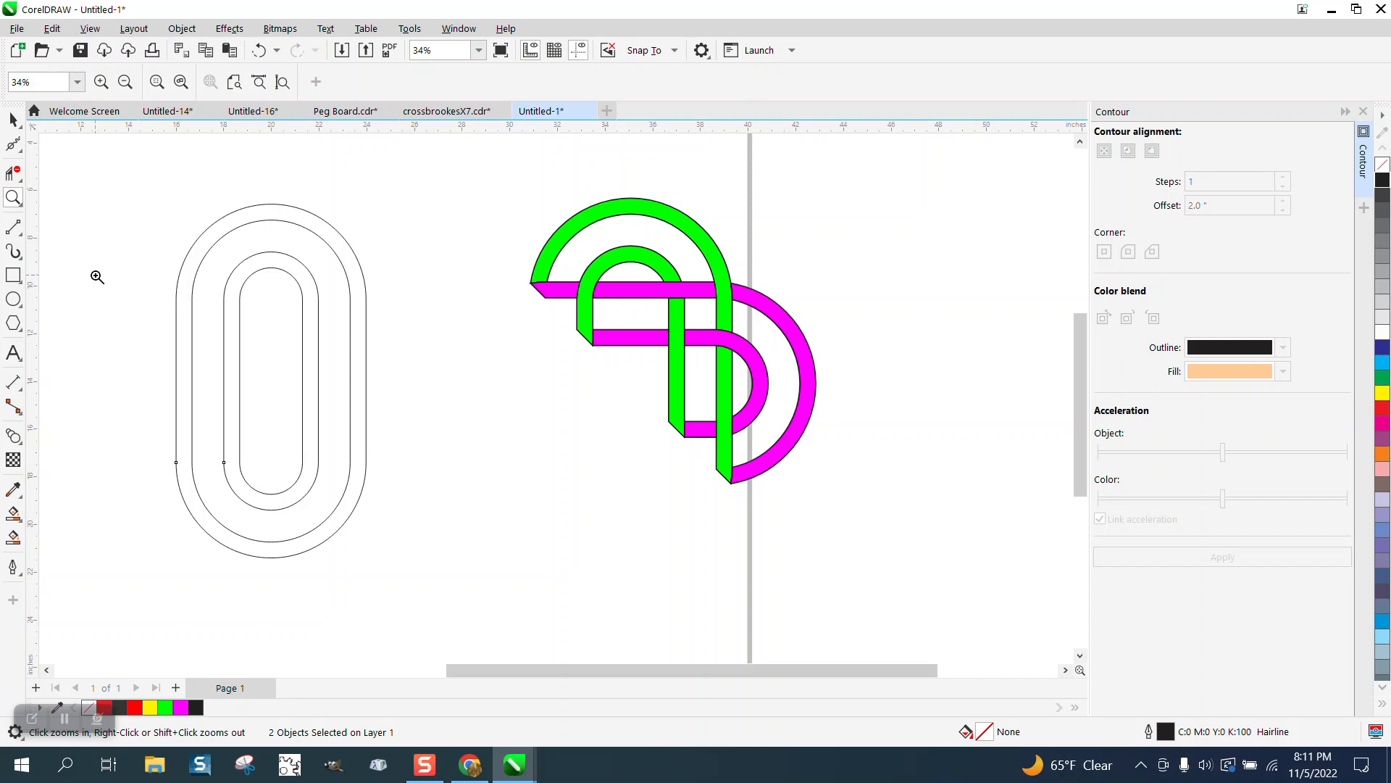
{"action": "left_click", "coordinate": [13, 227]}
{"action": "left_click", "coordinate": [73, 253]}
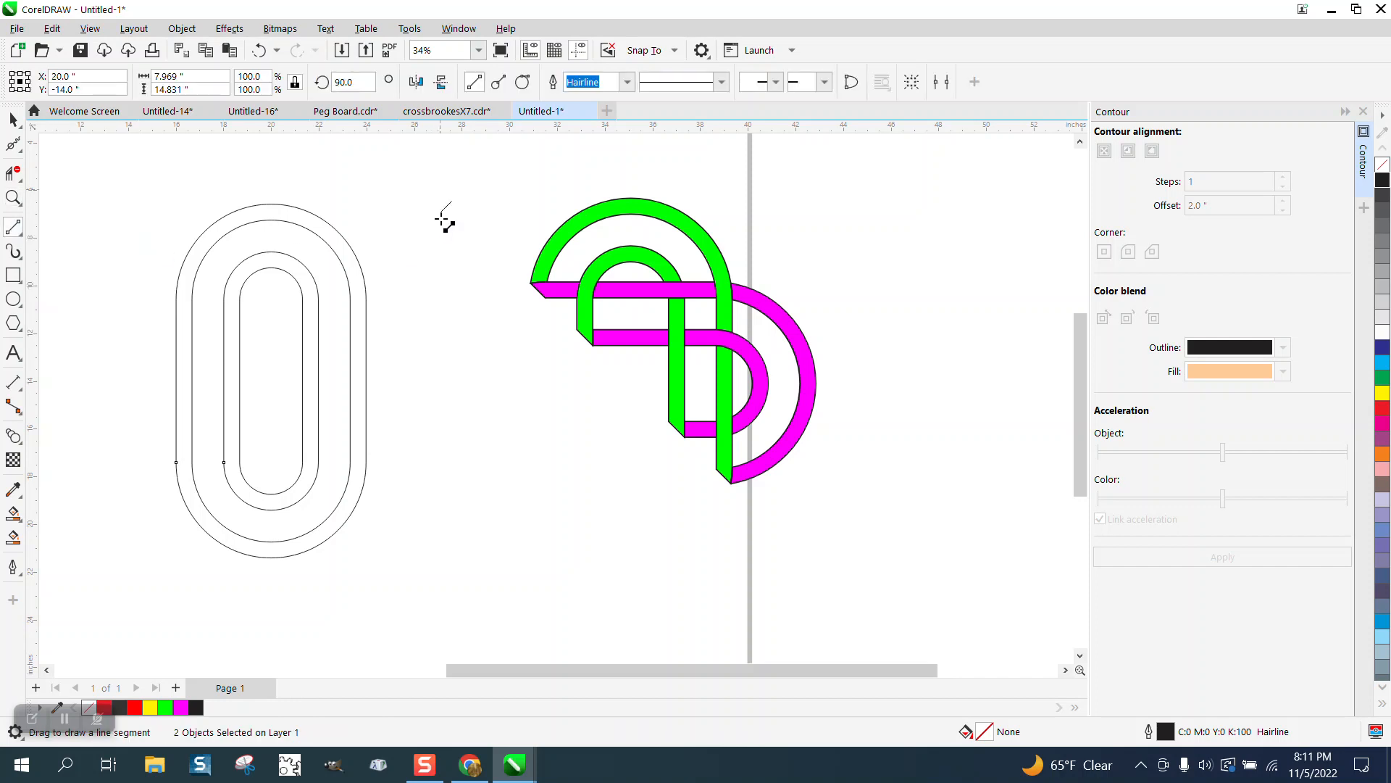
{"action": "left_click_drag", "start_coordinate": [452, 202], "coordinate": [449, 572]}
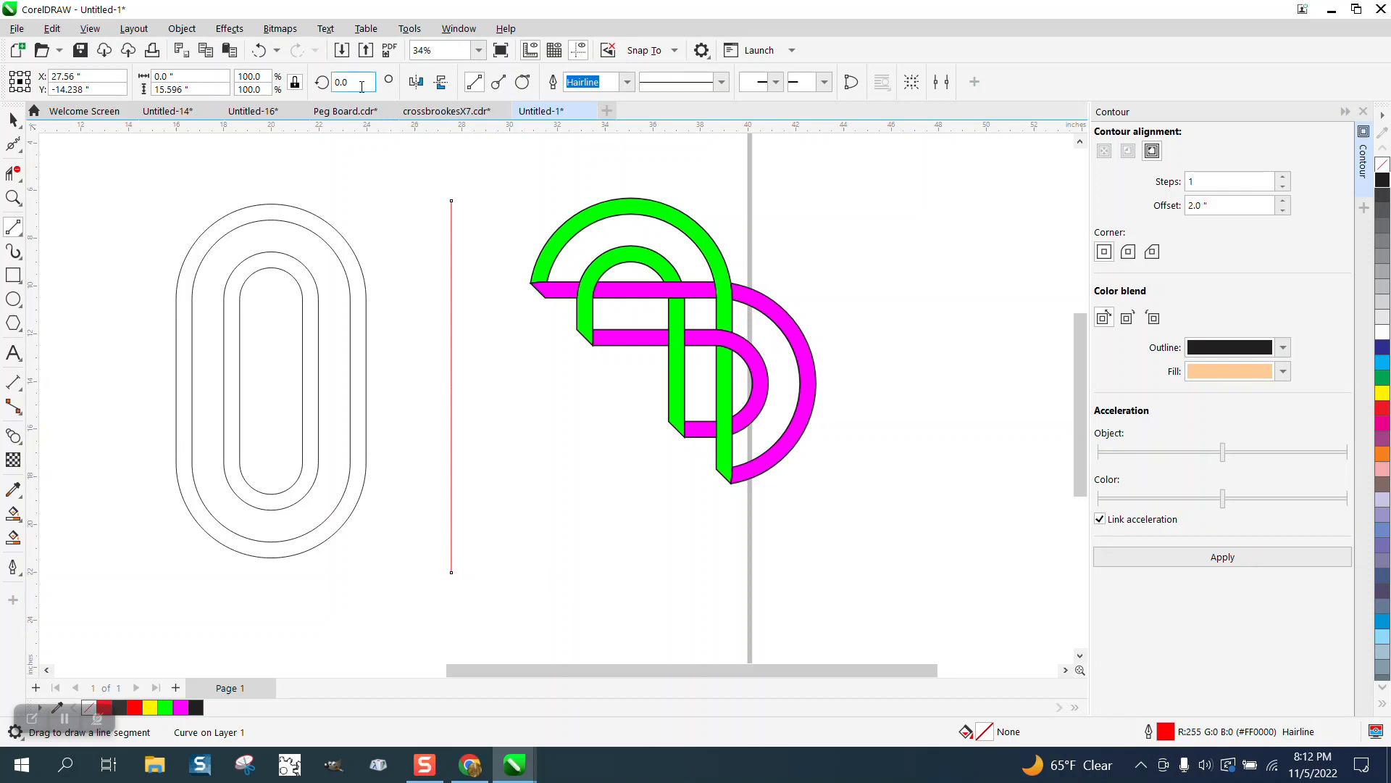
- Rotate the line to 45 degrees and centre it on the page across the rounded rings
{"action": "type", "text": "45"}
{"action": "key", "text": "Return"}
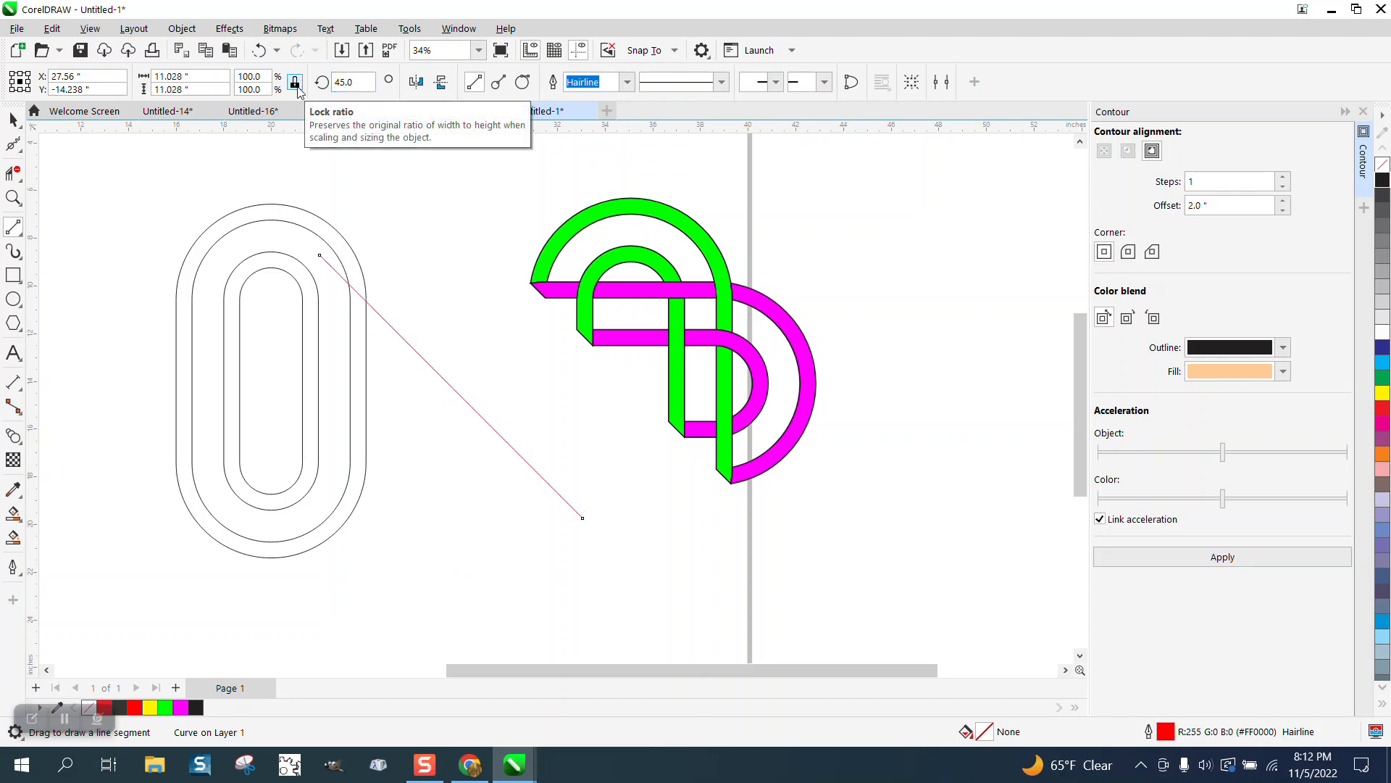
{"action": "key", "text": "p"}
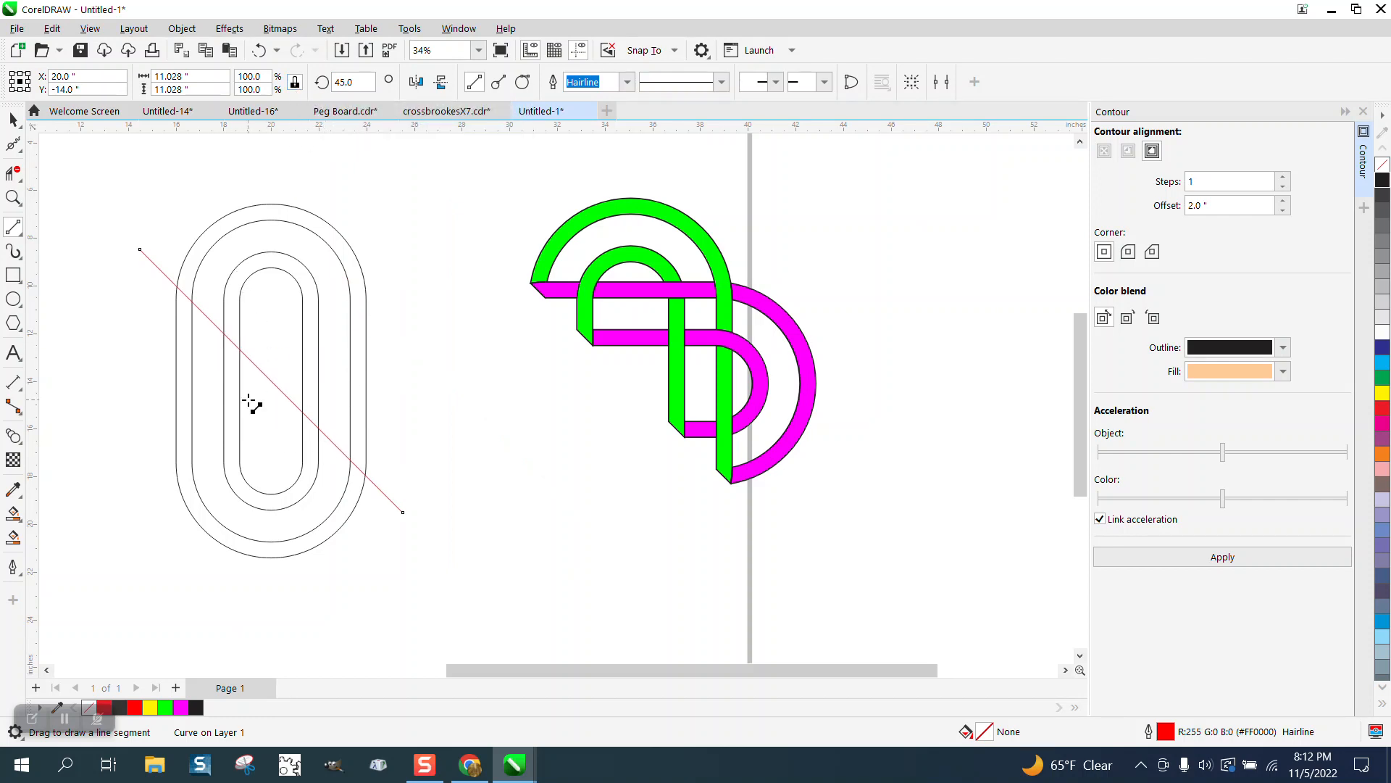
- Remove the ring segments below the diagonal line with virtual segment delete, then delete the line itself
{"action": "left_click", "coordinate": [13, 174]}
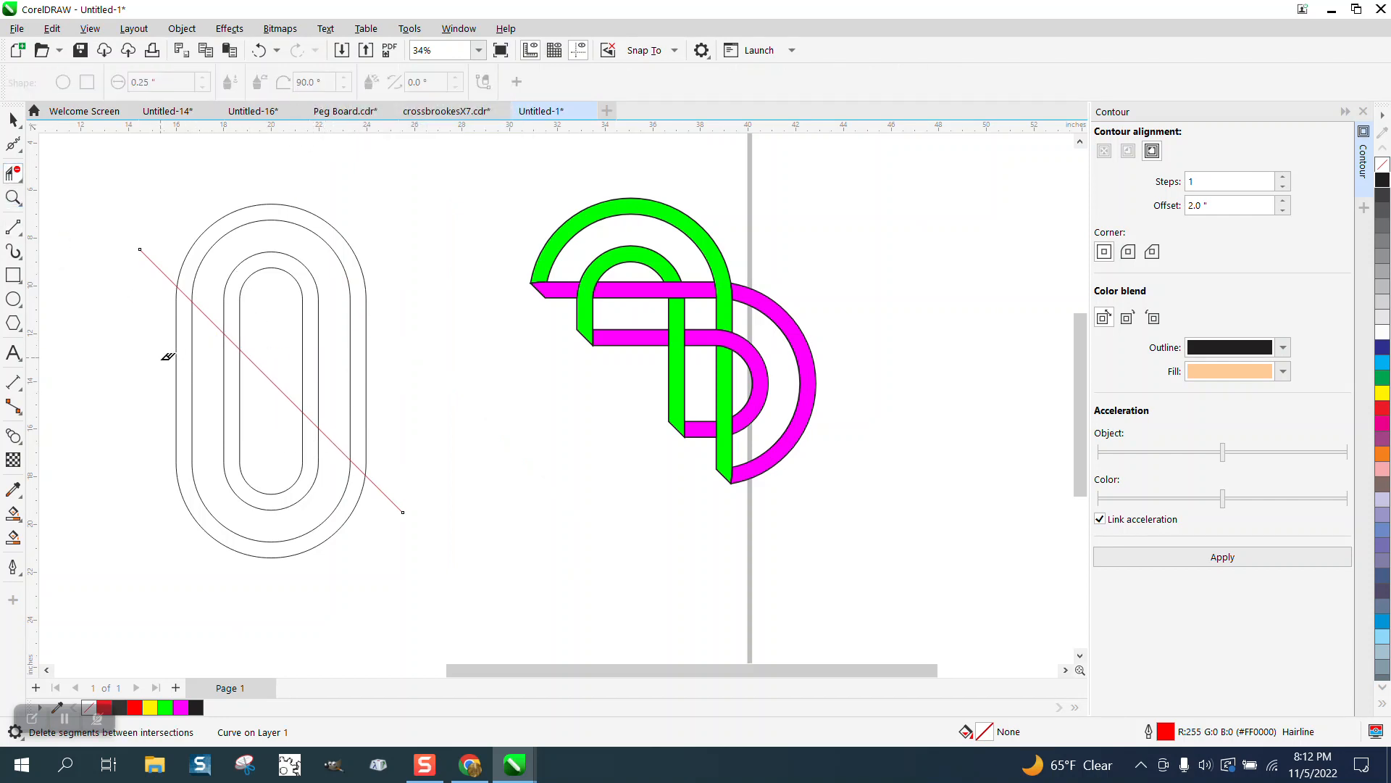
{"action": "left_click_drag", "start_coordinate": [155, 397], "coordinate": [269, 445]}
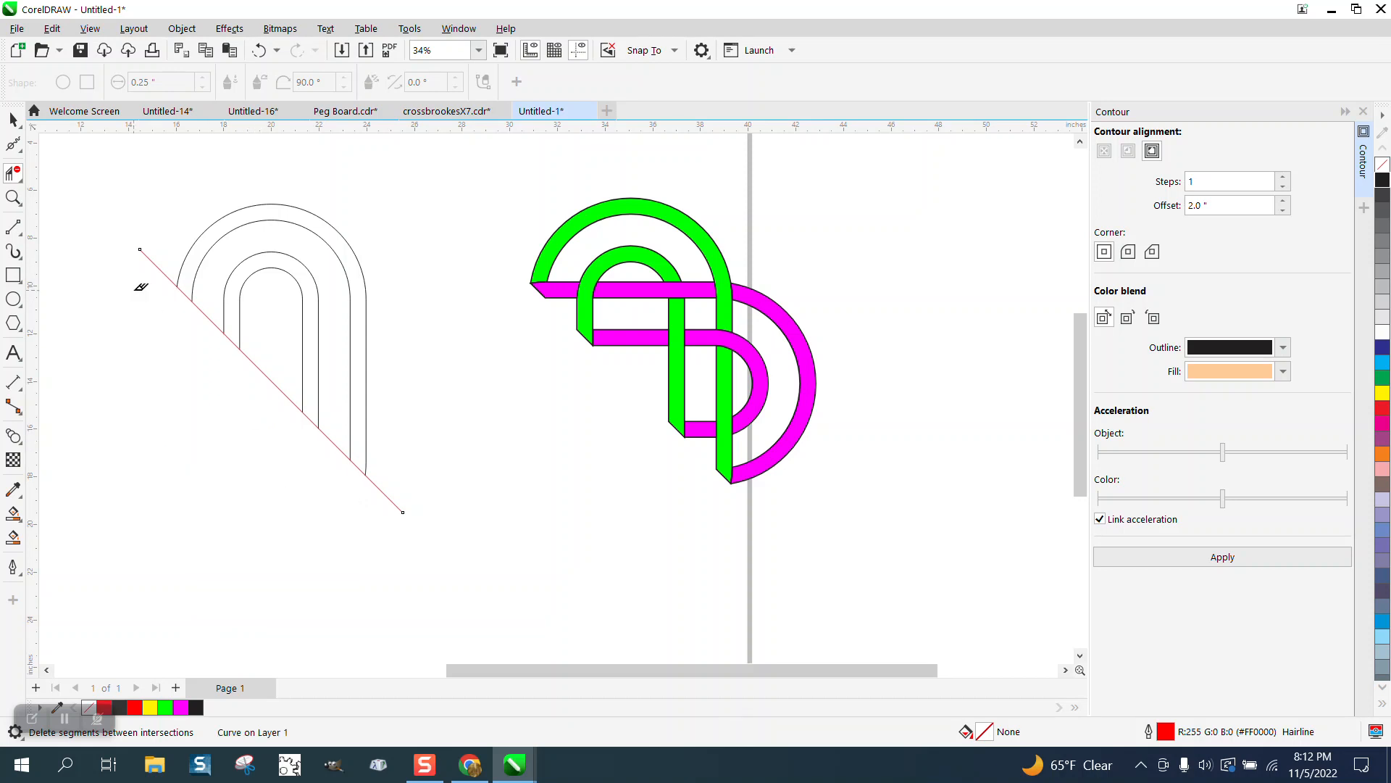
{"action": "left_click", "coordinate": [12, 120]}
{"action": "left_click_drag", "start_coordinate": [138, 247], "coordinate": [302, 435]}
{"action": "key", "text": "Delete"}
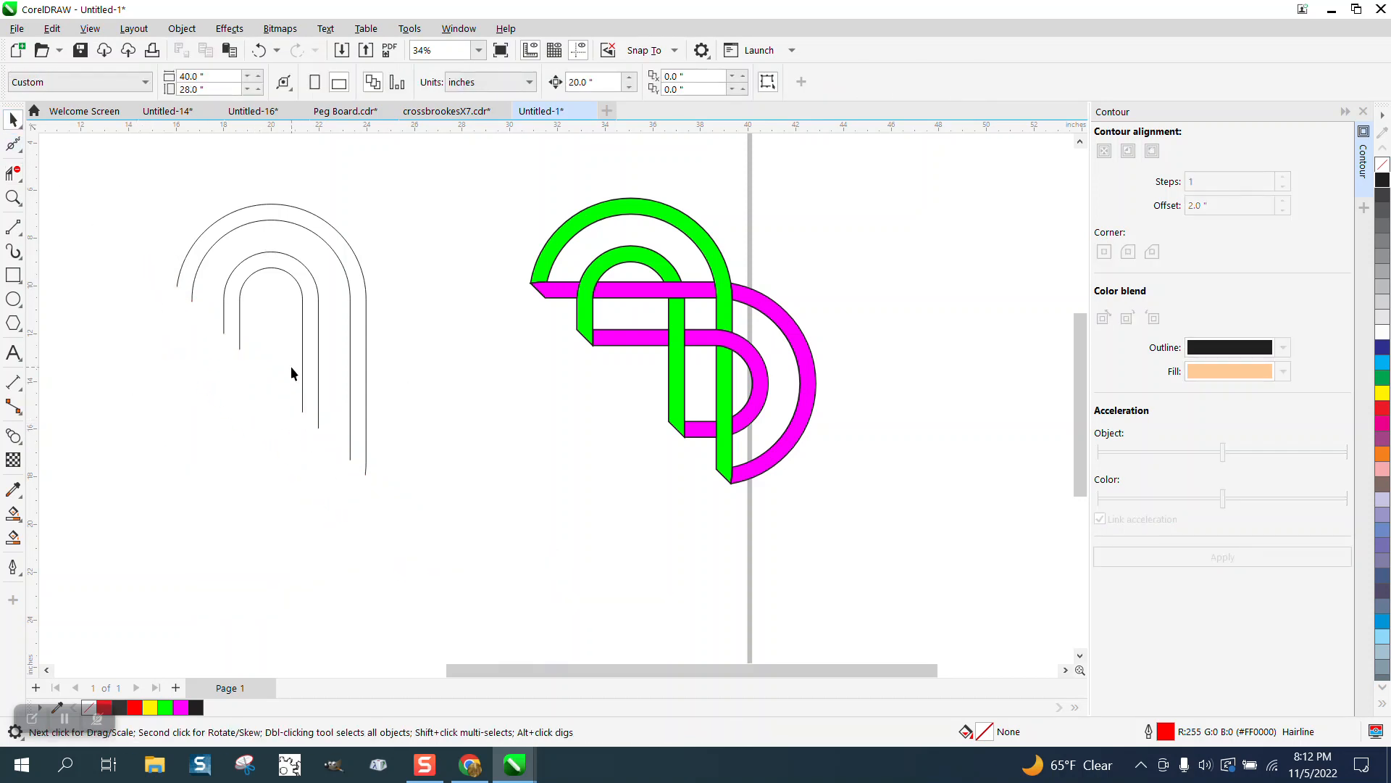
- Place a duplicate of the open arch outlines below and to the right of the original and flip it vertically
{"action": "left_click", "coordinate": [250, 275]}
{"action": "left_click_drag", "start_coordinate": [161, 164], "coordinate": [463, 589]}
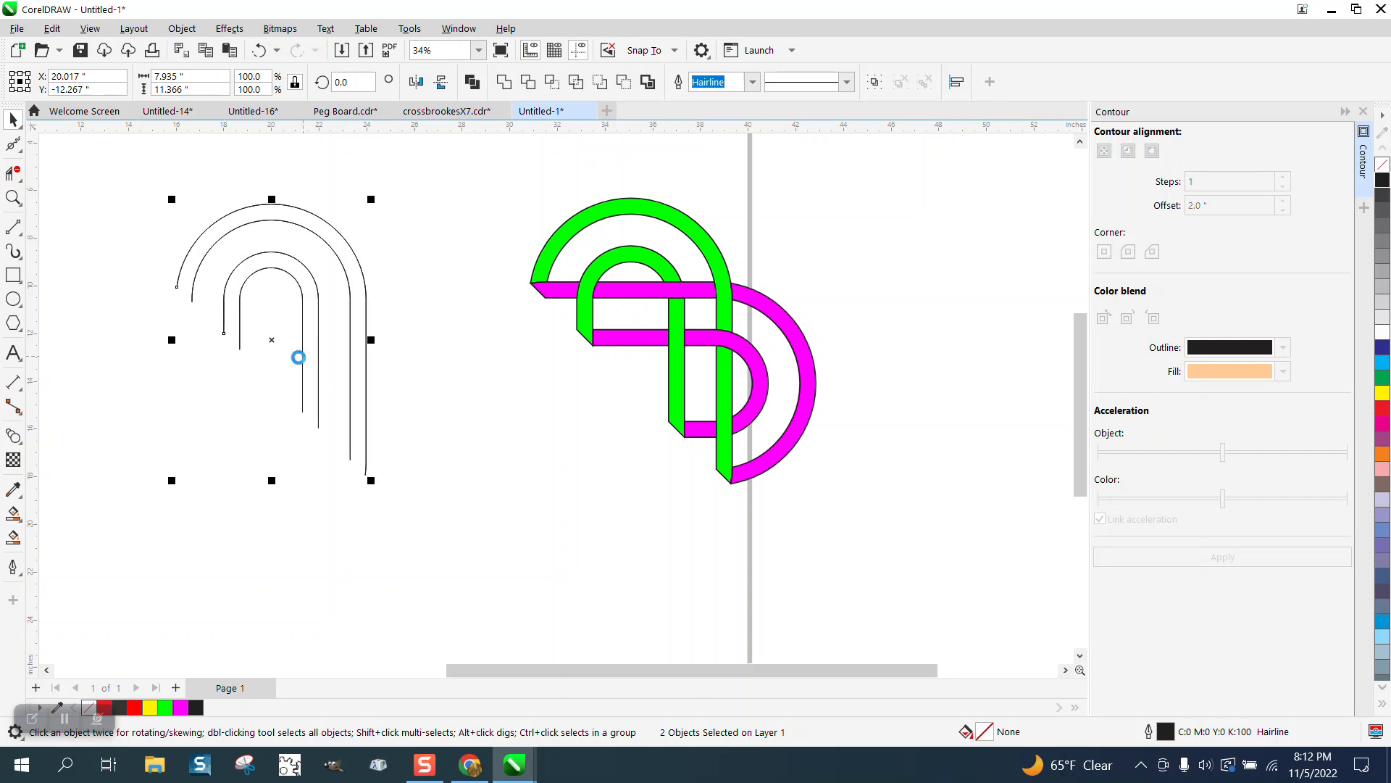
{"action": "left_click_drag", "start_coordinate": [273, 342], "coordinate": [438, 465]}
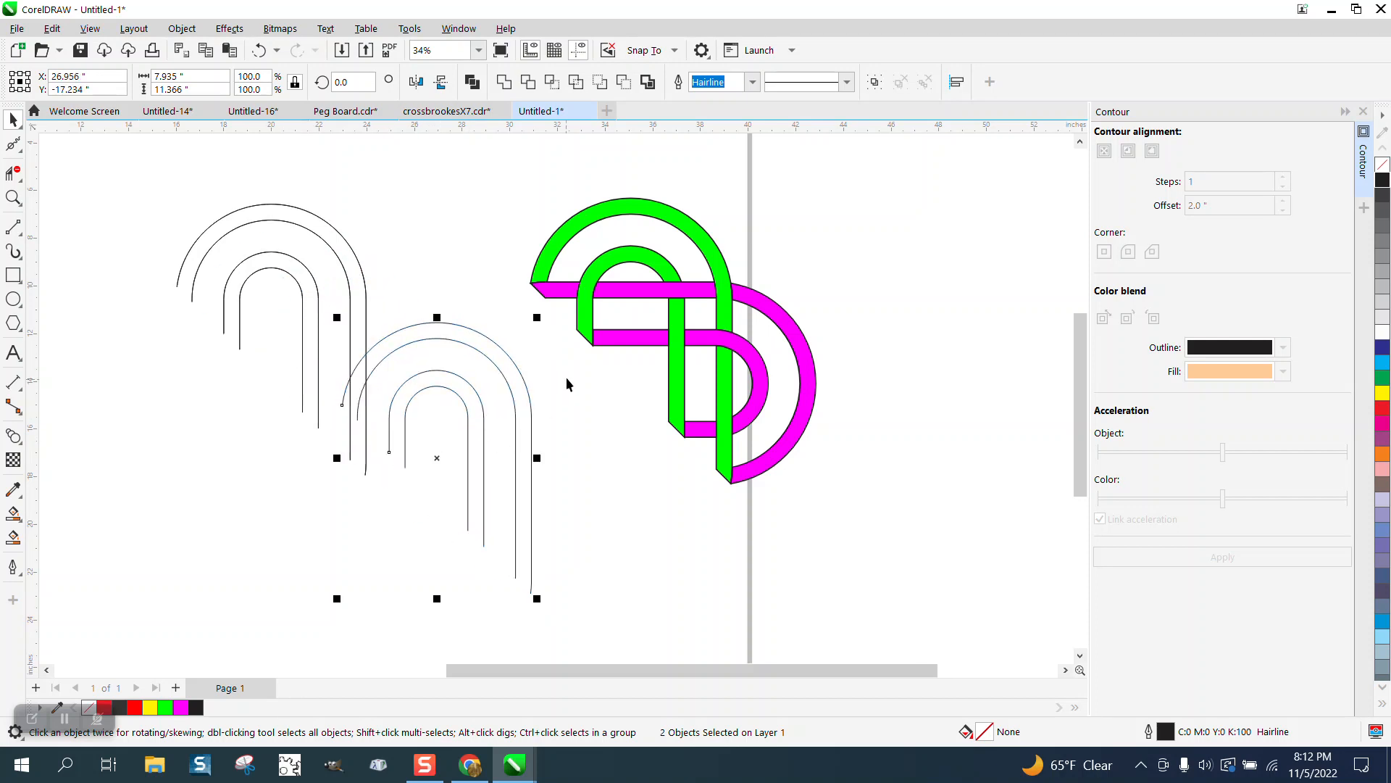
{"action": "left_click", "coordinate": [417, 84]}
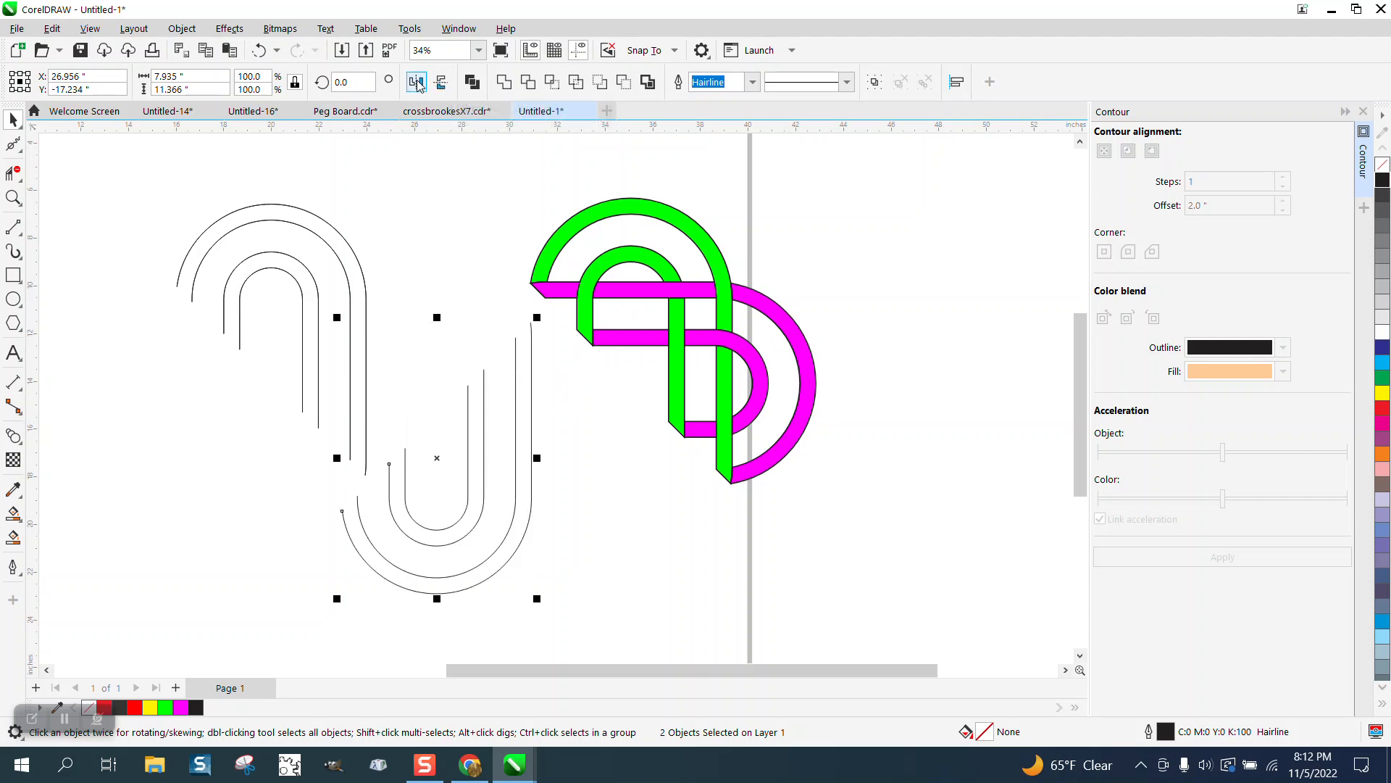
- Turn the duplicate arch outlines sideways with a 270-degree rotation plus vertical and horizontal mirroring, so the curves face right
{"action": "left_click", "coordinate": [417, 84]}
{"action": "left_click", "coordinate": [442, 83]}
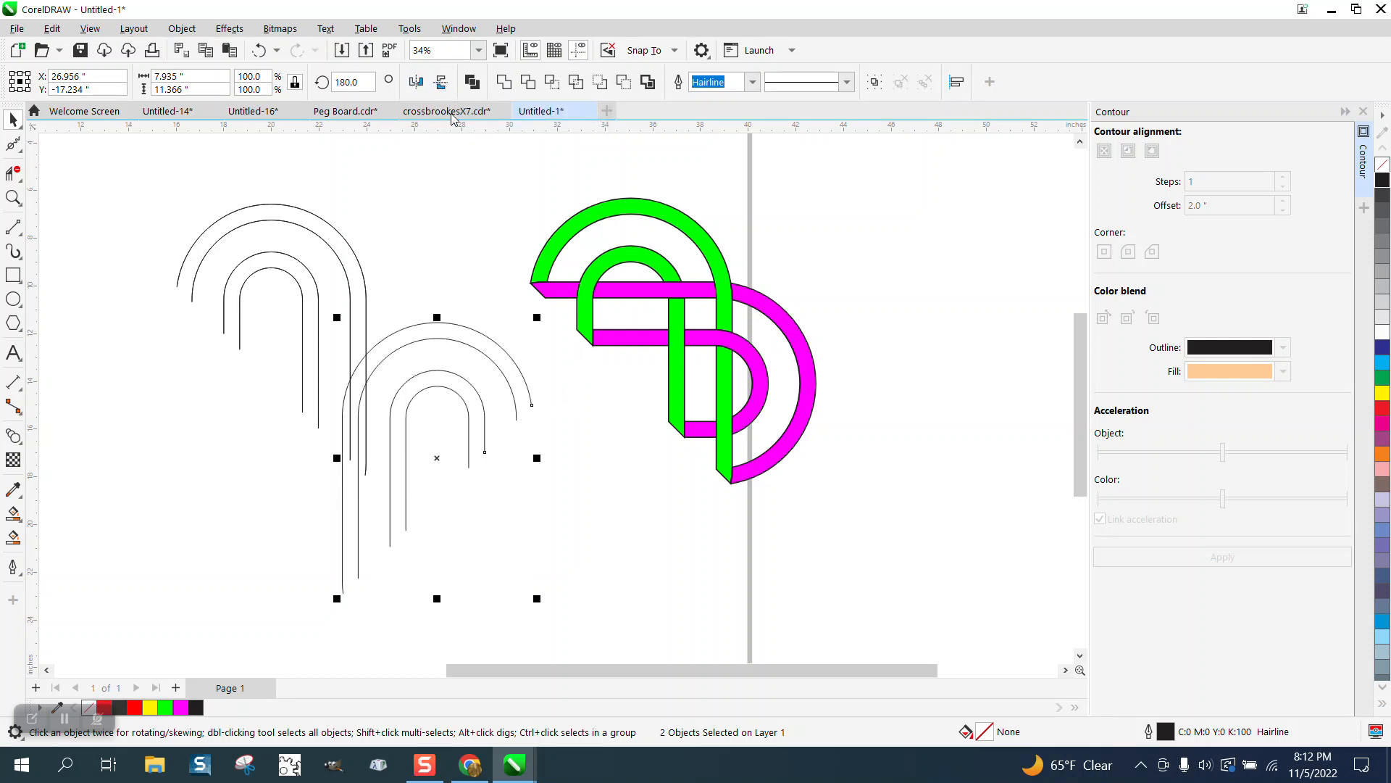
{"action": "left_click", "coordinate": [359, 83]}
{"action": "type", "text": "270"}
{"action": "key", "text": "Return"}
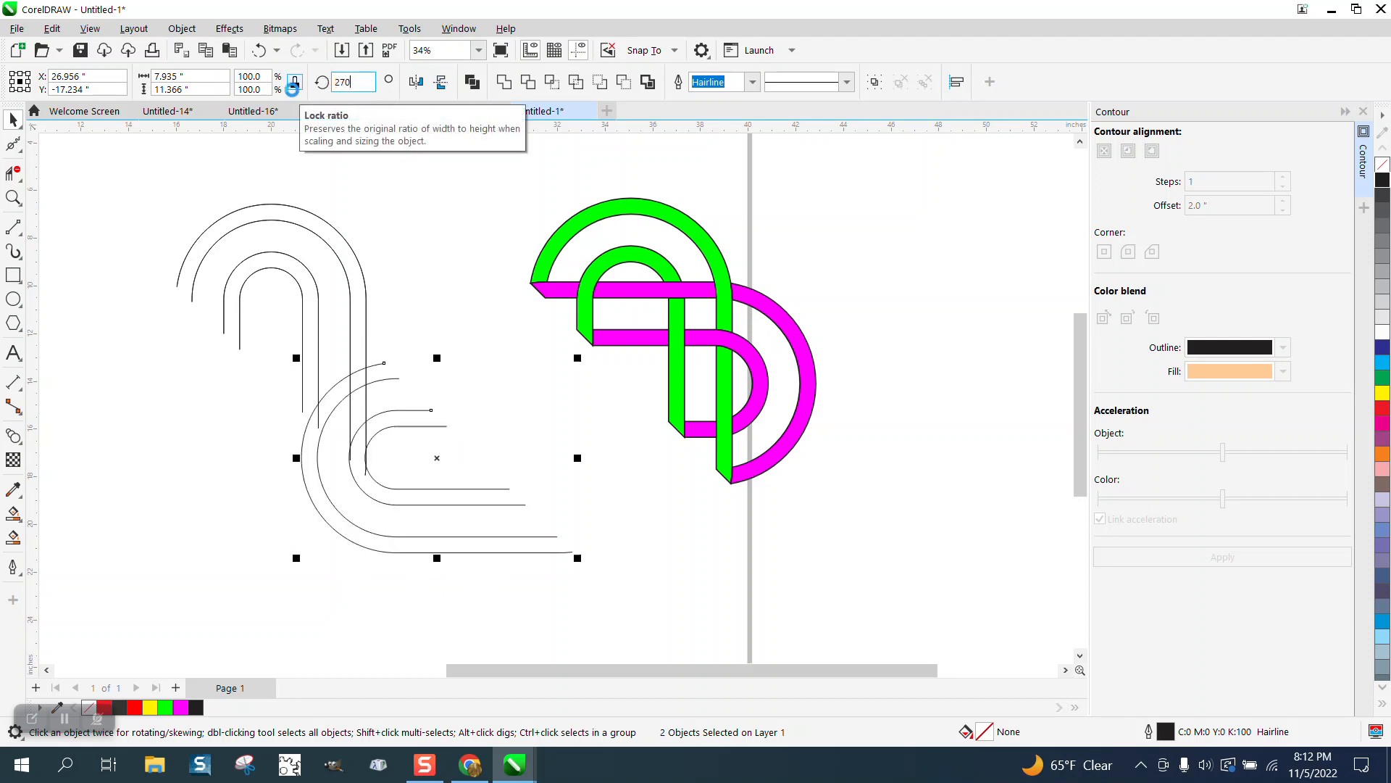
{"action": "left_click", "coordinate": [443, 85]}
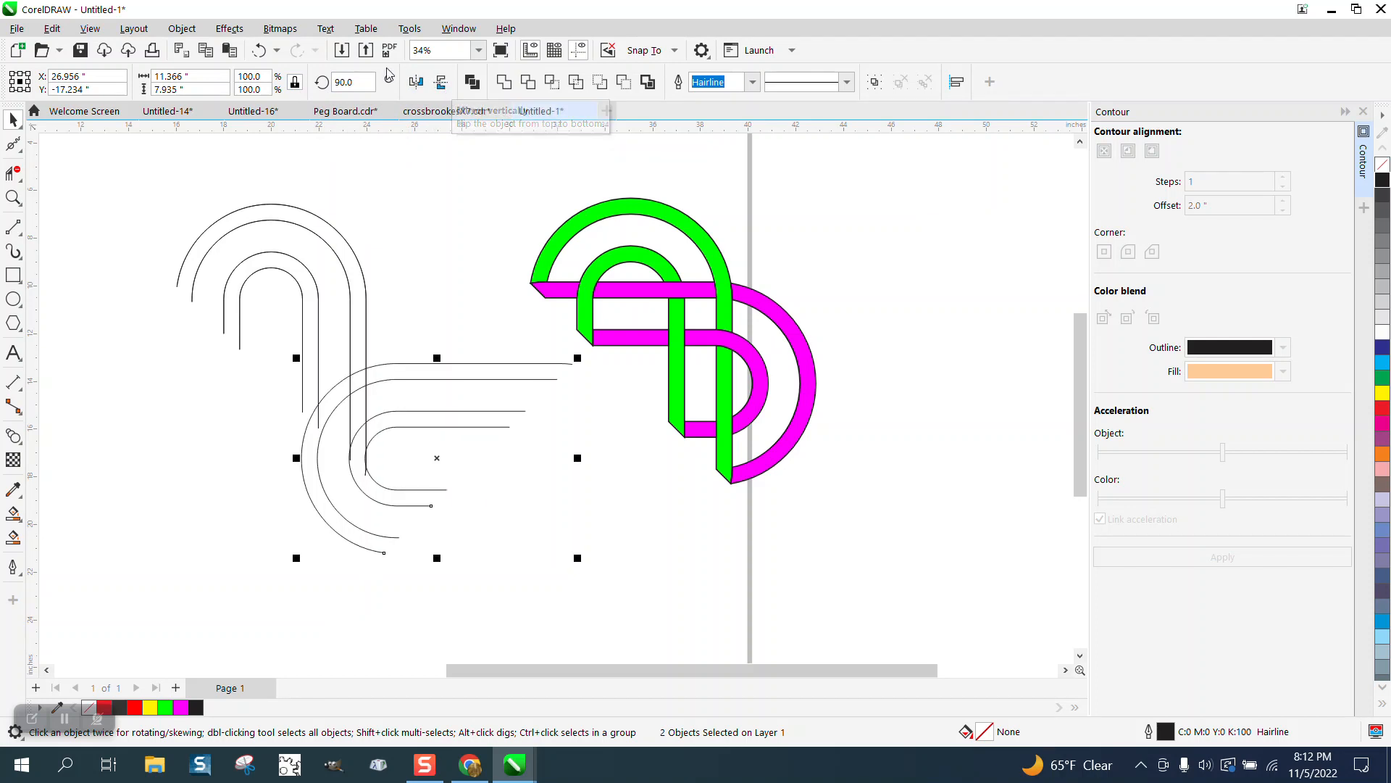
{"action": "left_click", "coordinate": [415, 82]}
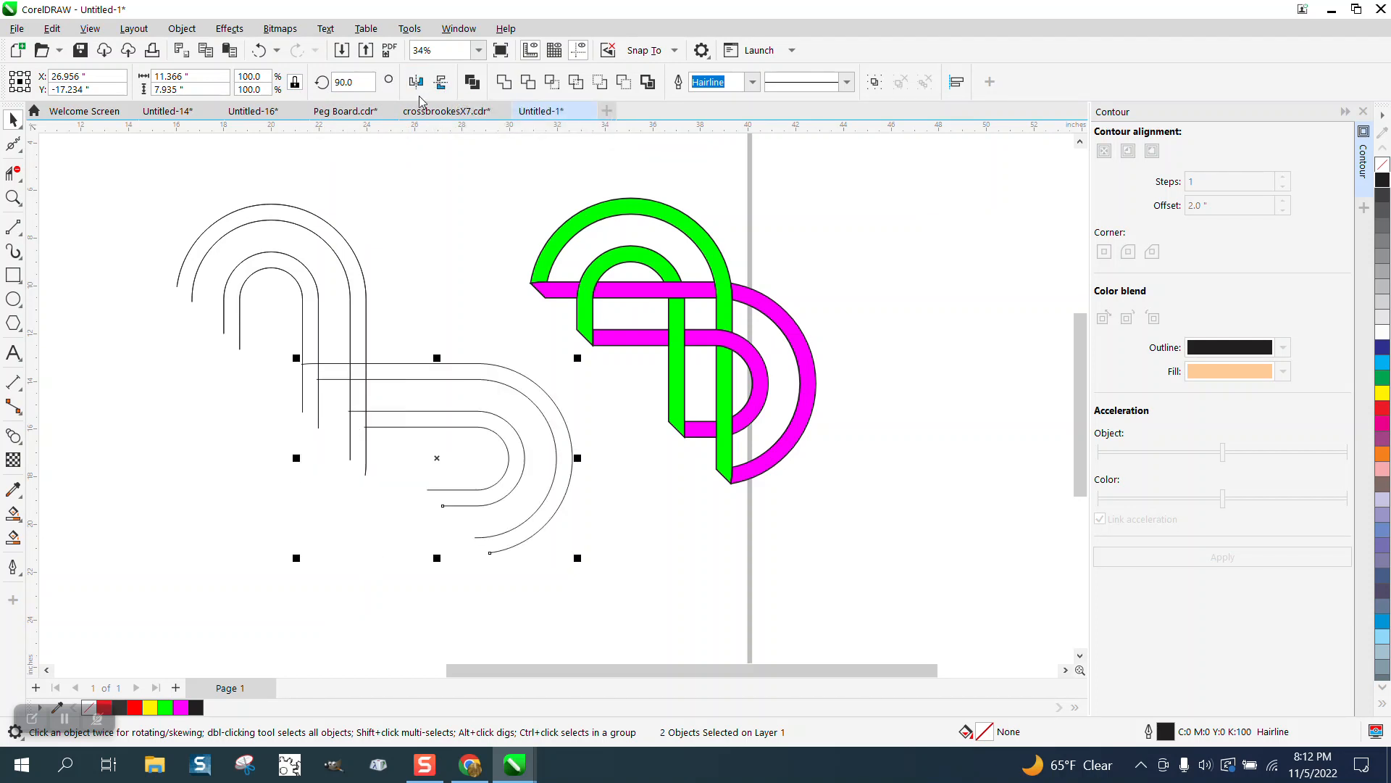
{"action": "left_click", "coordinate": [450, 299]}
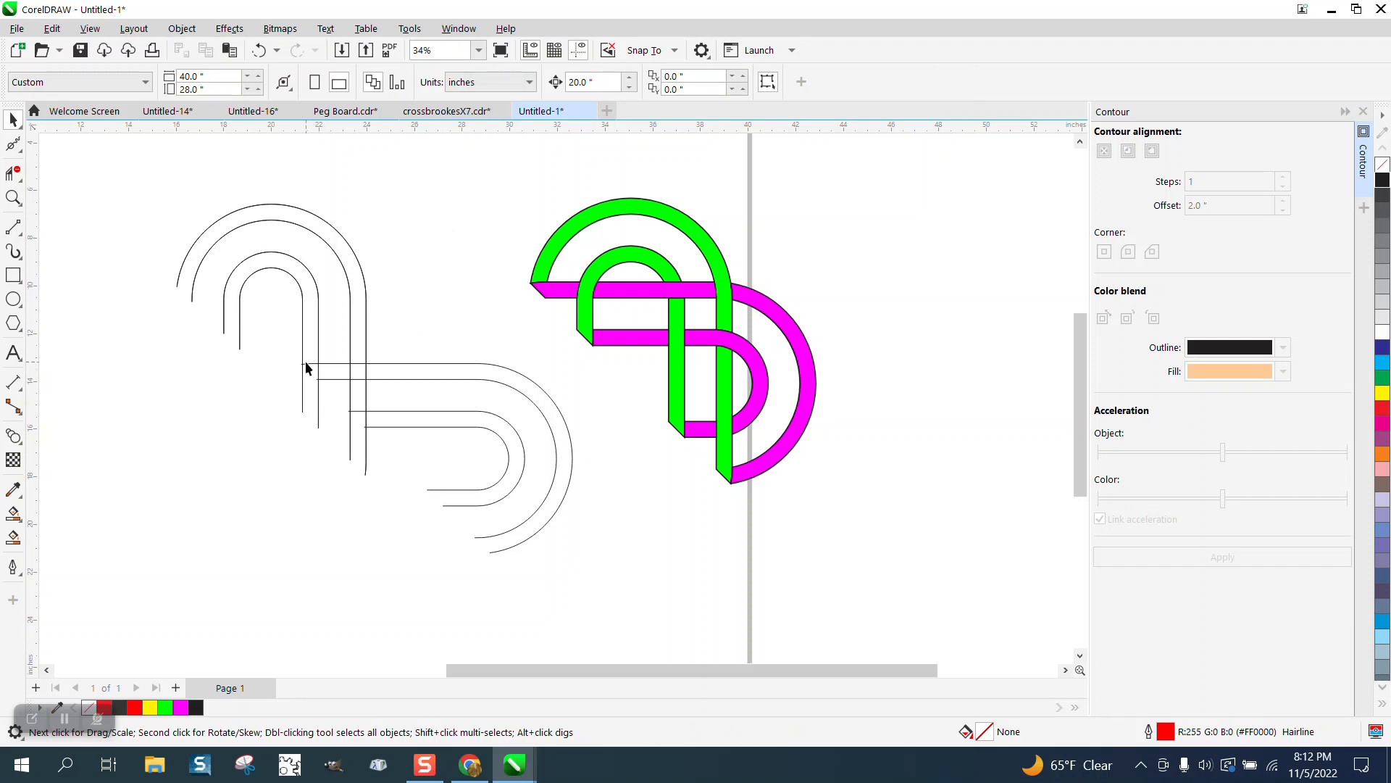
- Group the sideways arch outlines and snap their outer end node onto the left end of the original outer arch
{"action": "left_click_drag", "start_coordinate": [306, 369], "coordinate": [181, 293]}
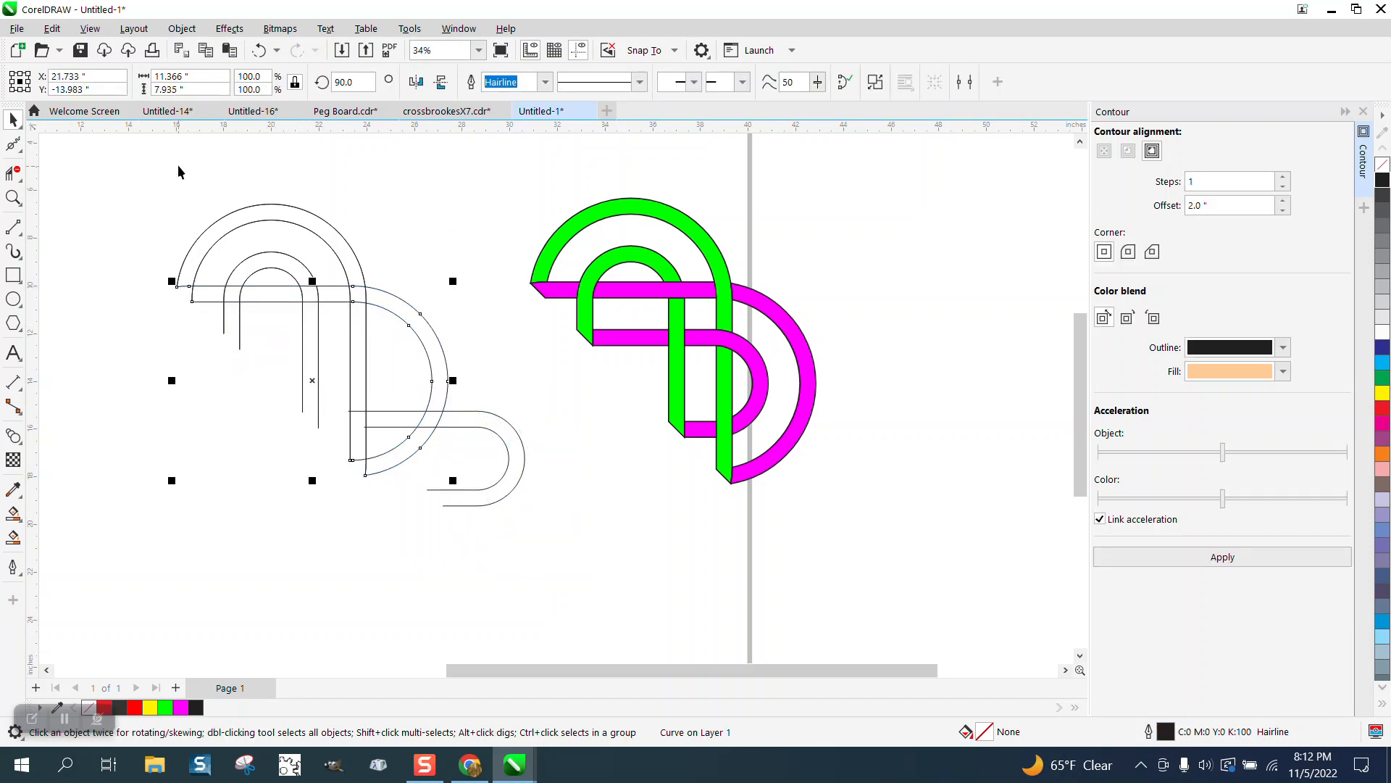
{"action": "left_click", "coordinate": [259, 50]}
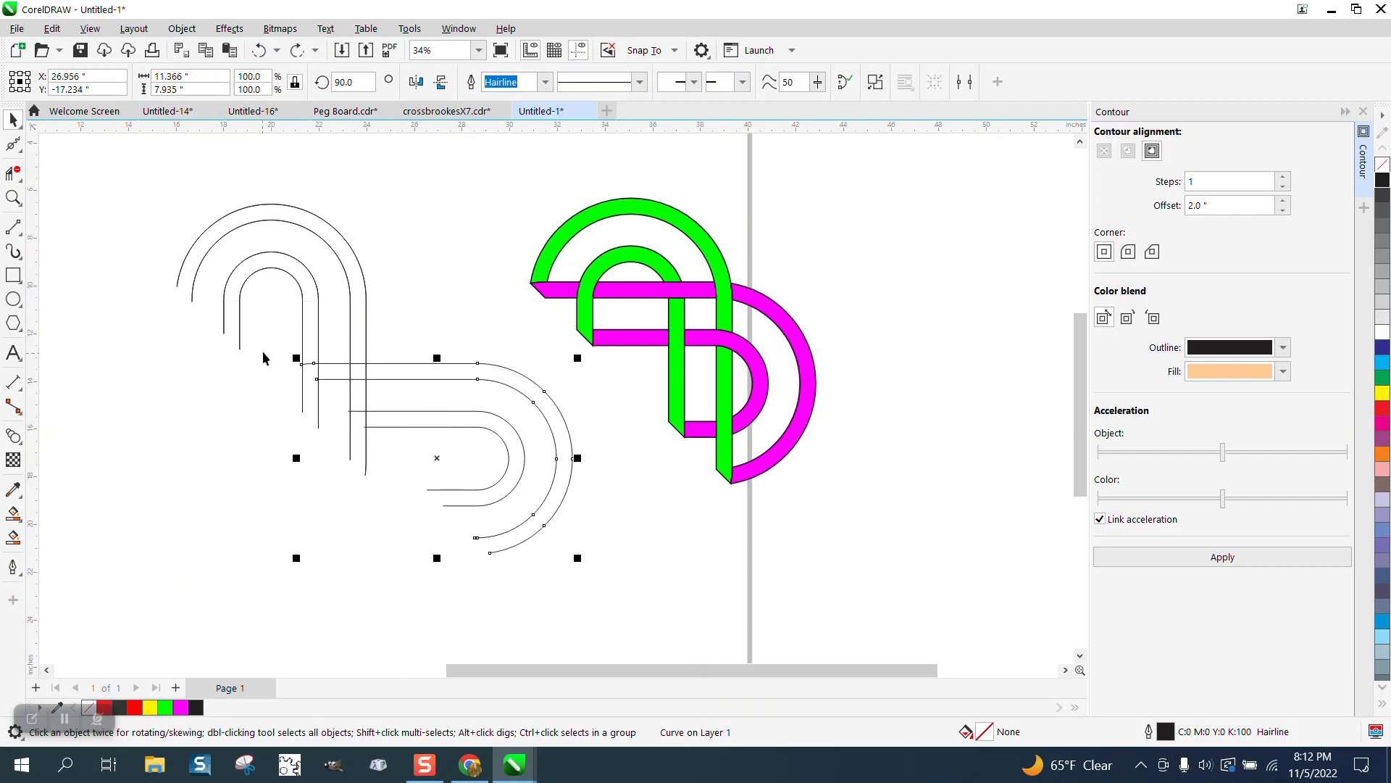
{"action": "left_click_drag", "start_coordinate": [267, 336], "coordinate": [611, 573]}
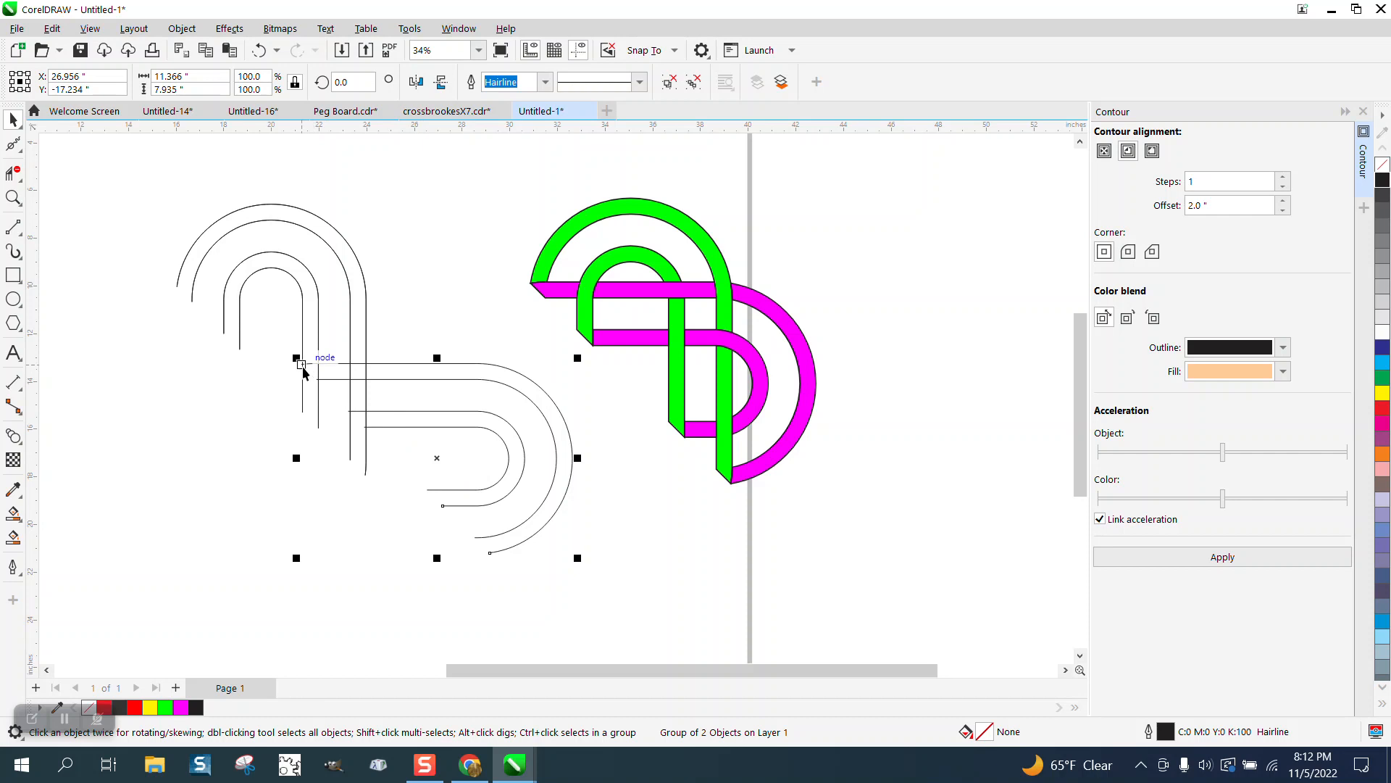
{"action": "left_click_drag", "start_coordinate": [300, 362], "coordinate": [176, 291]}
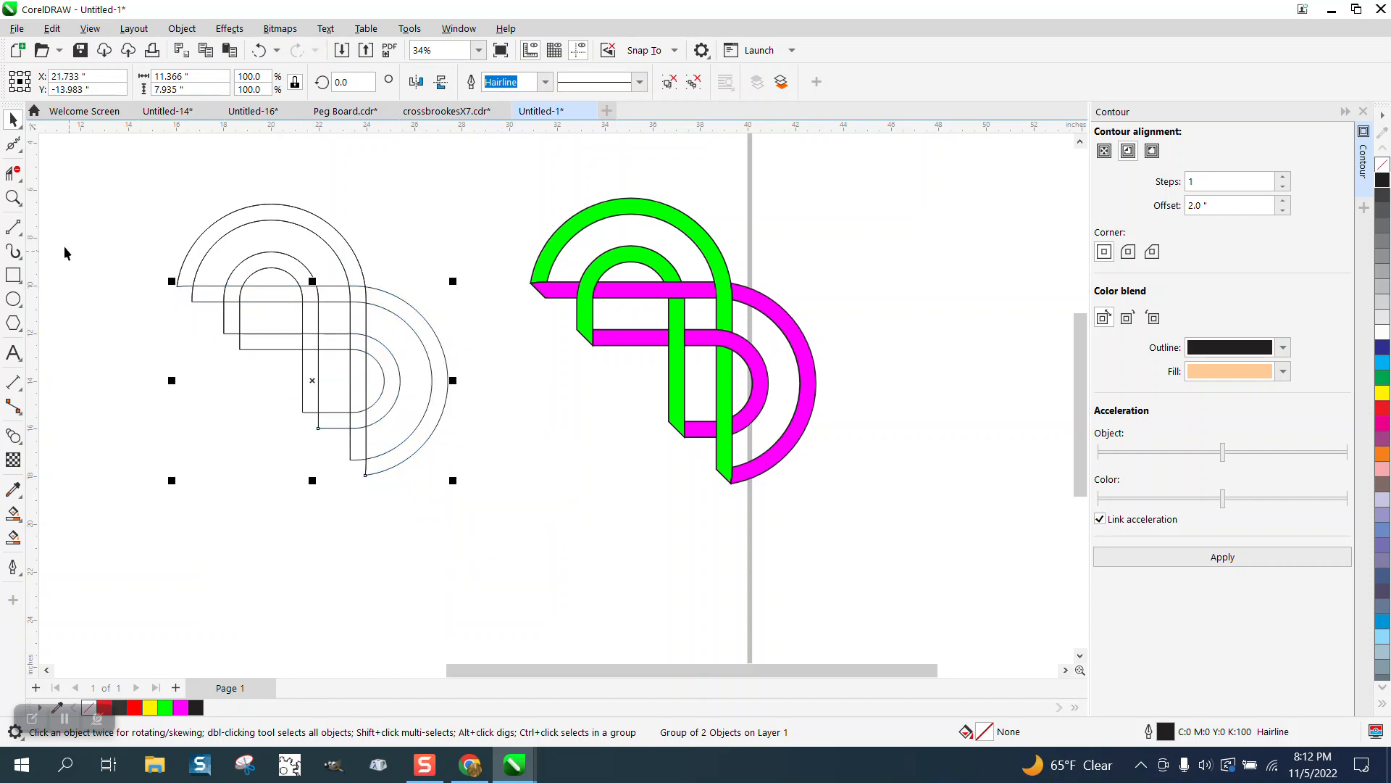
- Draw a diagonal 2-point line spanning 7.901 by 7.901 inches across the open ends of both arch sets
{"action": "left_click", "coordinate": [13, 197]}
{"action": "left_click_drag", "start_coordinate": [160, 208], "coordinate": [609, 601]}
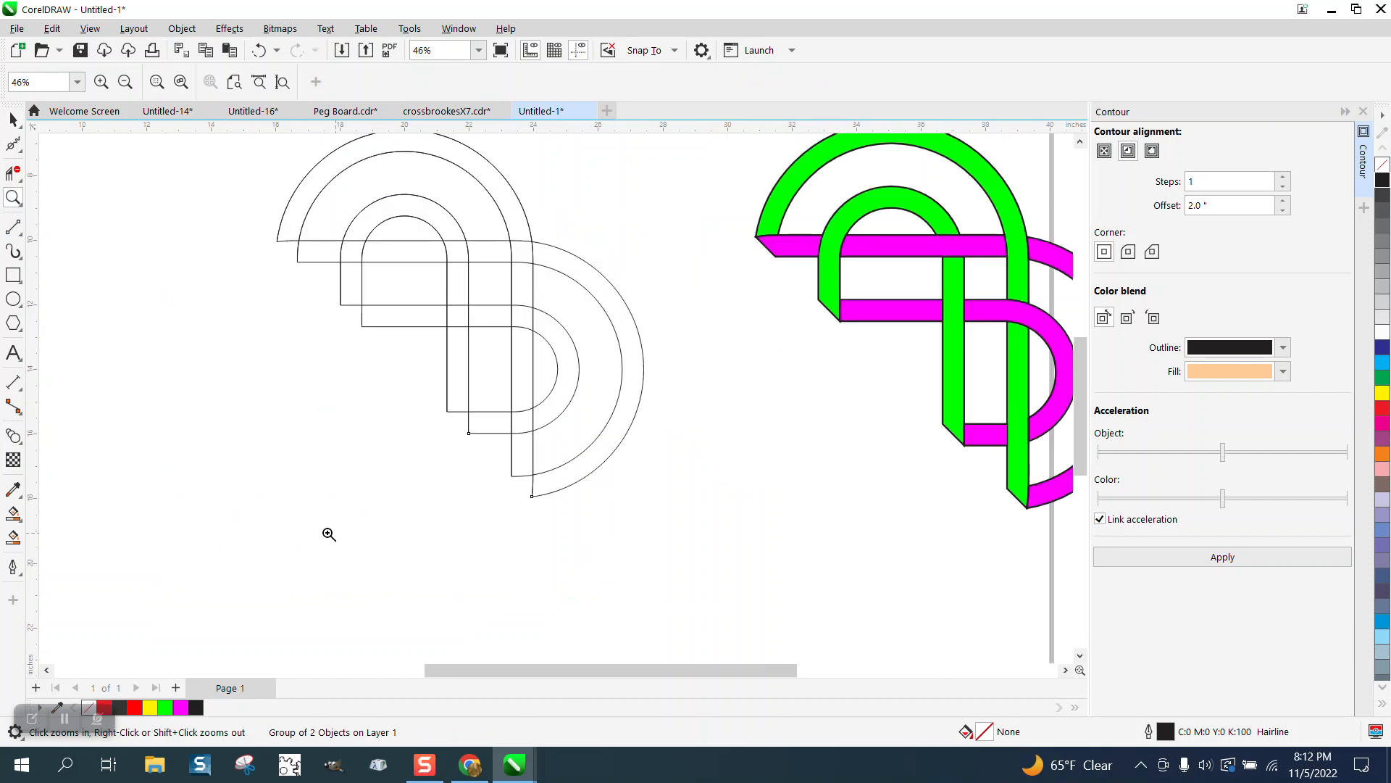
{"action": "left_click", "coordinate": [15, 228]}
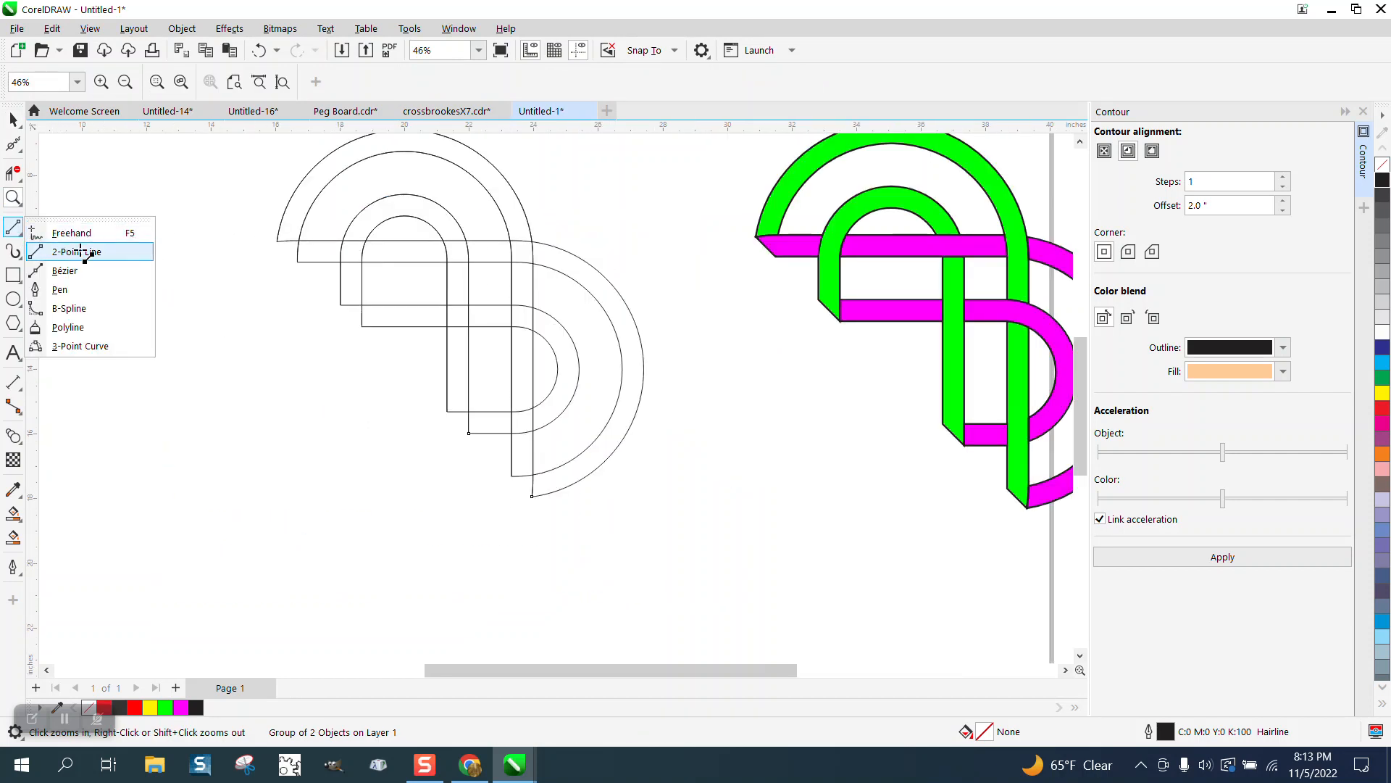
{"action": "left_click", "coordinate": [46, 251]}
{"action": "left_click_drag", "start_coordinate": [278, 241], "coordinate": [534, 498]}
{"action": "scroll", "coordinate": [267, 500], "scroll_direction": "down", "scroll_amount": 1}
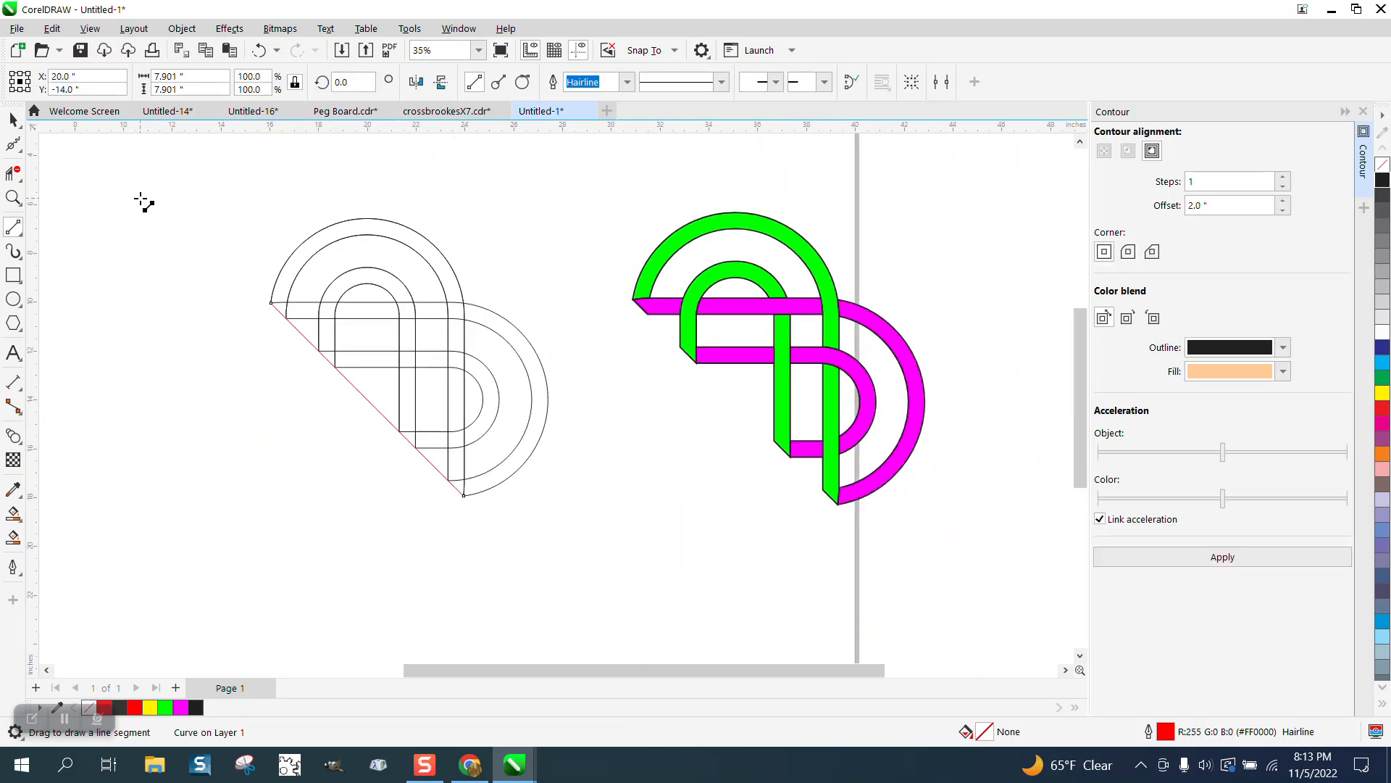
- Remove the overlapping segments where the bands cross with virtual segment delete, following the over-under weave of the coloured reference design
{"action": "left_click", "coordinate": [13, 197]}
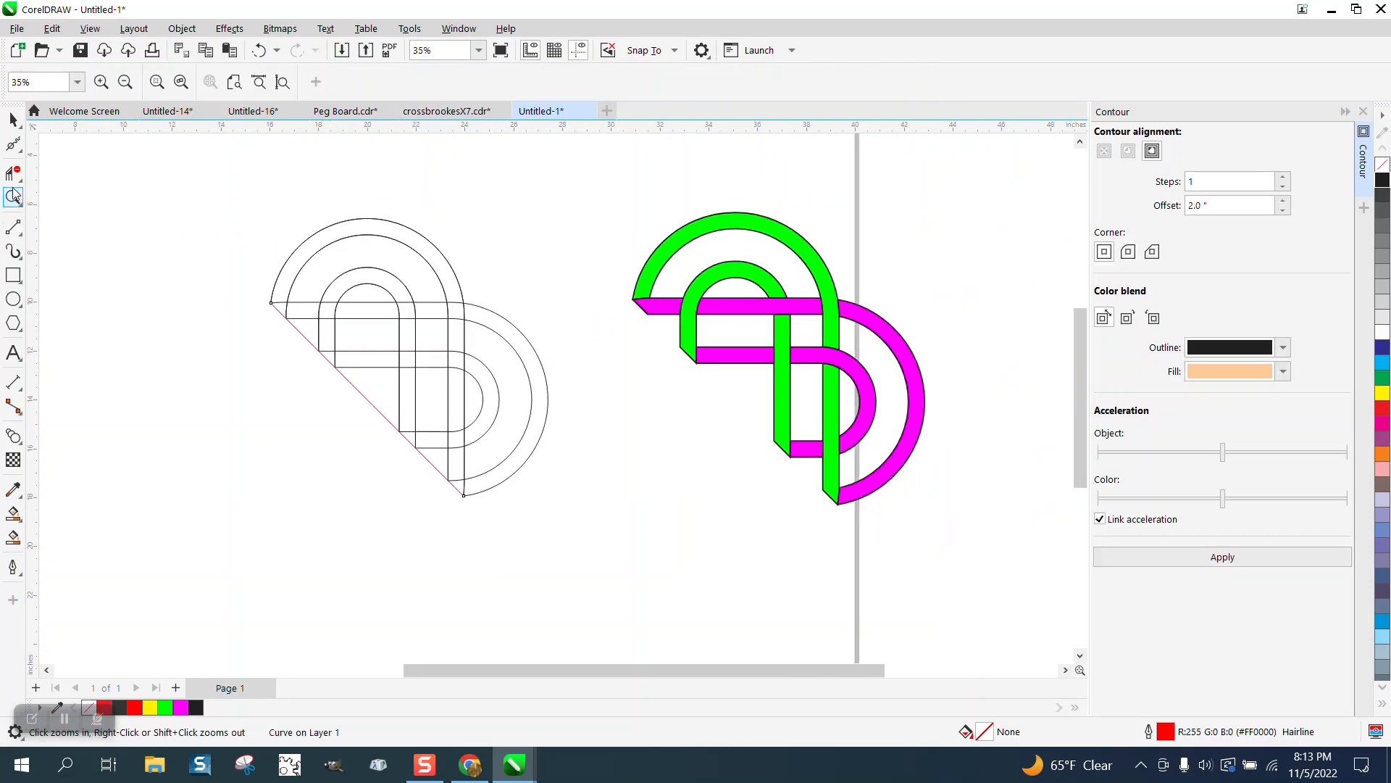
{"action": "mouse_move", "coordinate": [247, 200]}
{"action": "left_mouse_down"}
{"action": "mouse_move", "coordinate": [776, 537]}
{"action": "mouse_move", "coordinate": [1000, 575]}
{"action": "left_mouse_up"}
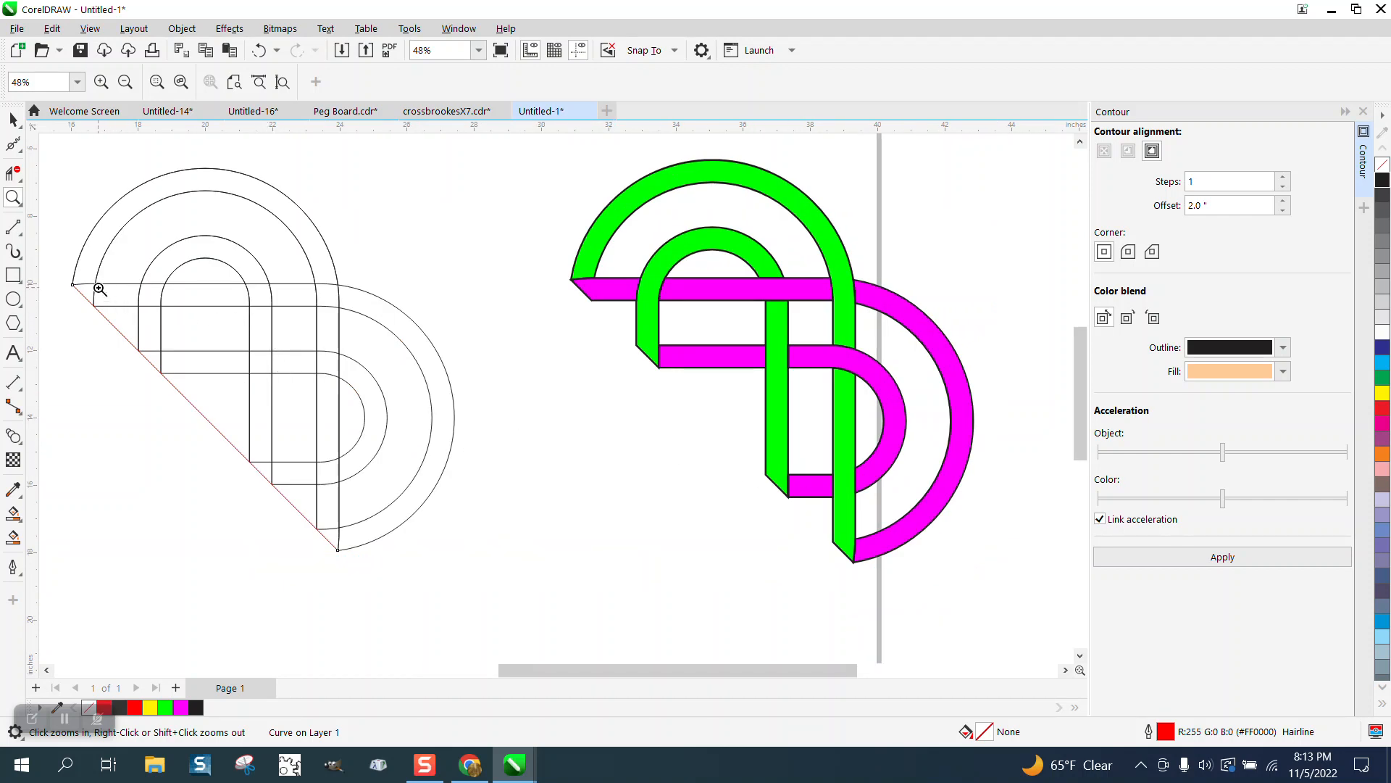
{"action": "left_click", "coordinate": [13, 173]}
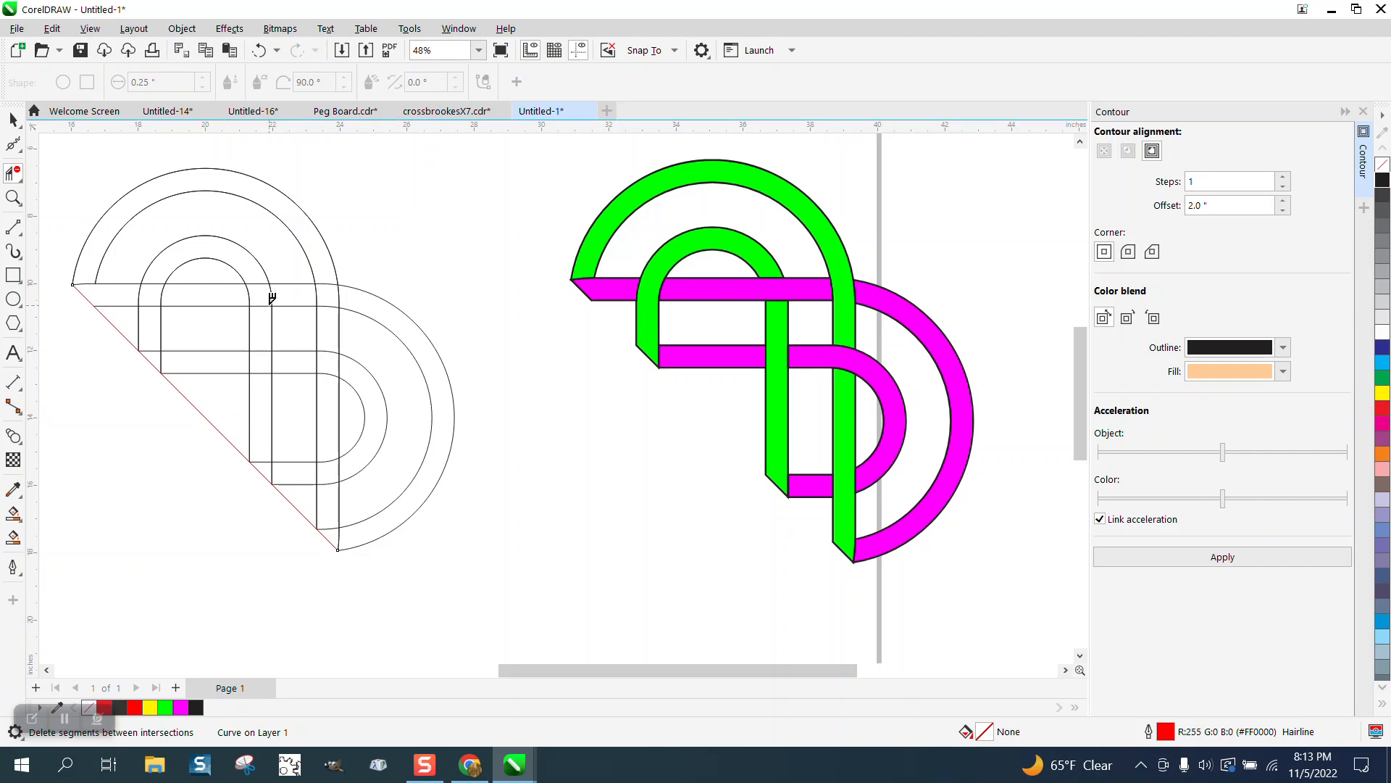
{"action": "left_click_drag", "start_coordinate": [229, 298], "coordinate": [290, 296]}
{"action": "left_click", "coordinate": [328, 484]}
{"action": "left_click", "coordinate": [331, 461]}
{"action": "left_click", "coordinate": [325, 284]}
{"action": "left_click", "coordinate": [263, 459]}
{"action": "left_click", "coordinate": [317, 362]}
{"action": "left_click_drag", "start_coordinate": [258, 339], "coordinate": [260, 389]}
{"action": "scroll", "coordinate": [199, 292], "scroll_direction": "down", "scroll_amount": 1}
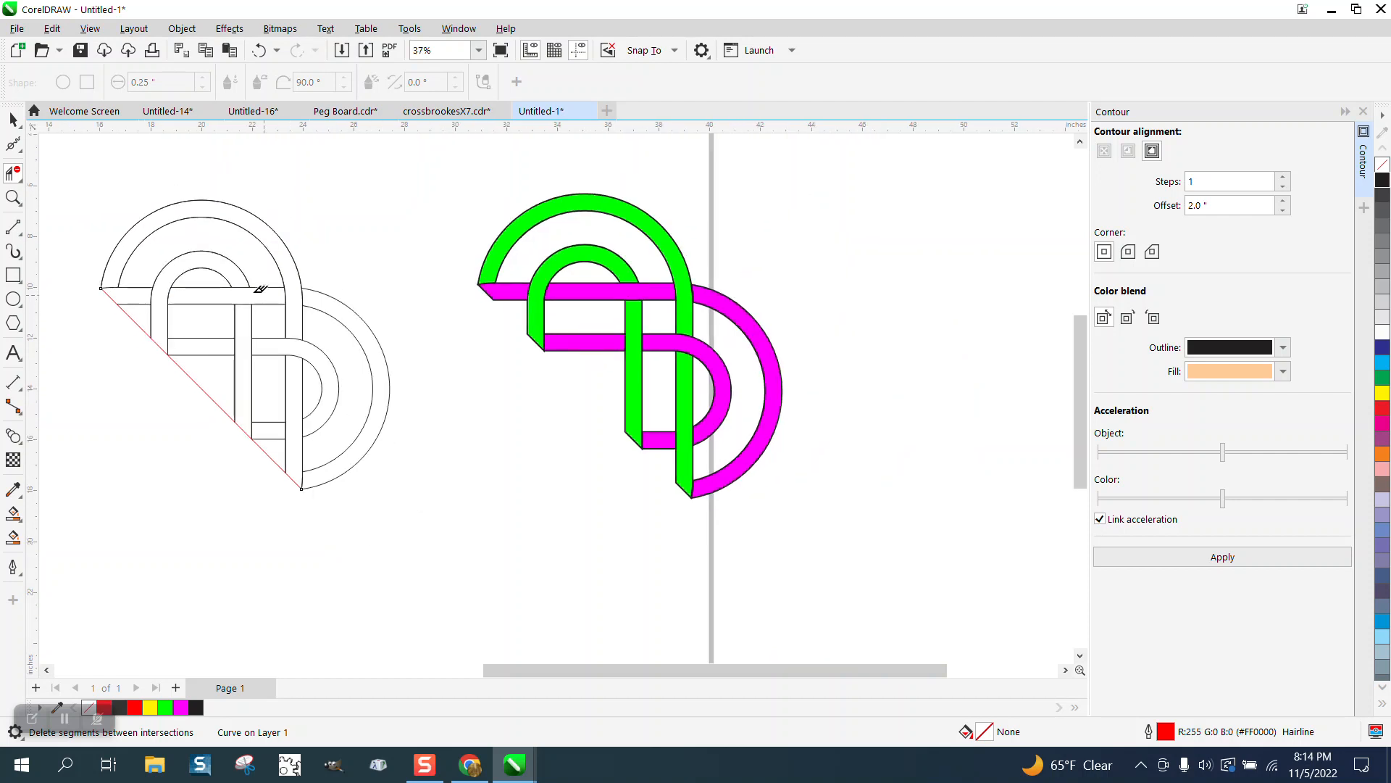
- Move the whole coloured reference design 20 inches to the right, off the page
{"action": "left_click", "coordinate": [13, 119]}
{"action": "left_click_drag", "start_coordinate": [468, 182], "coordinate": [869, 546]}
{"action": "key", "text": "Right"}
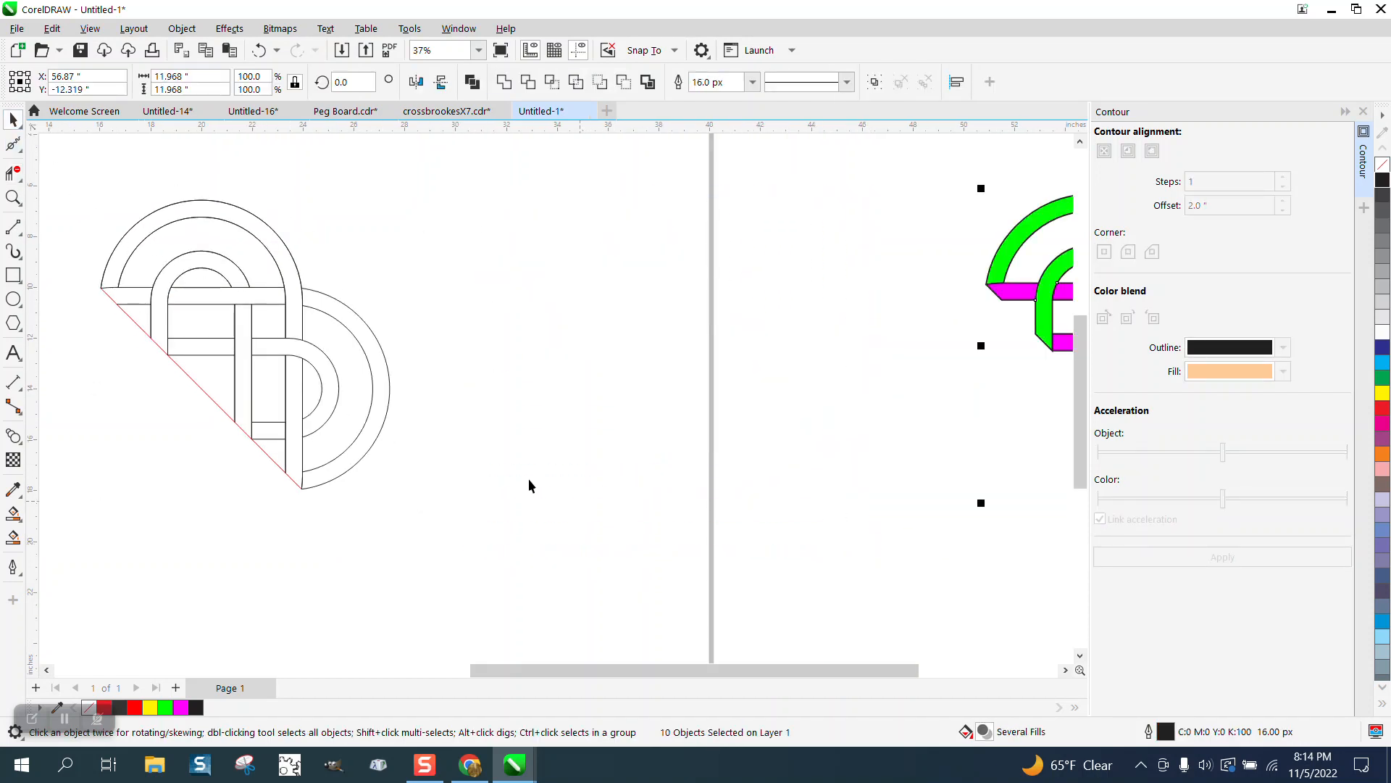
- Smart-fill the three outer band sections of the sideways arch in magenta without outline, moving each piece 20 inches right
{"action": "left_click", "coordinate": [14, 538]}
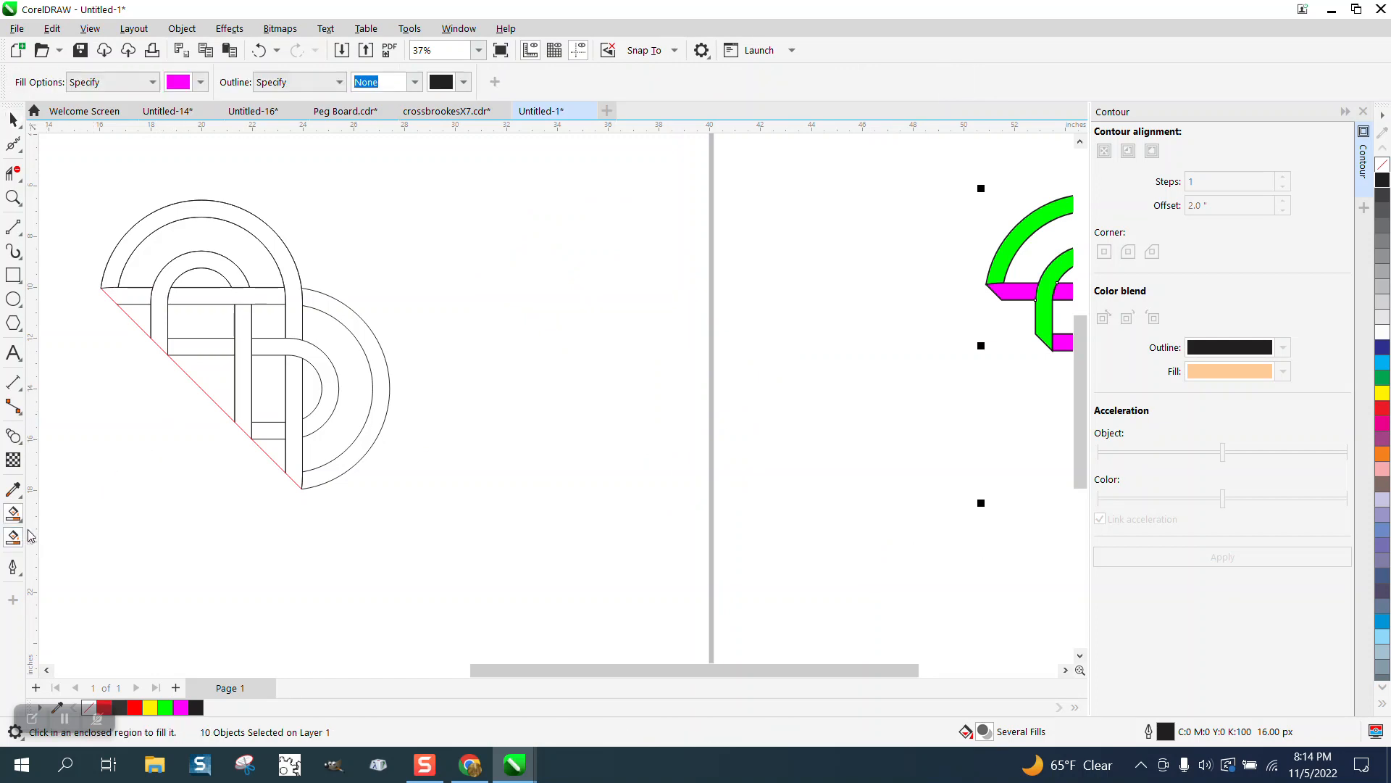
{"action": "left_click", "coordinate": [141, 295]}
{"action": "key", "text": "Right"}
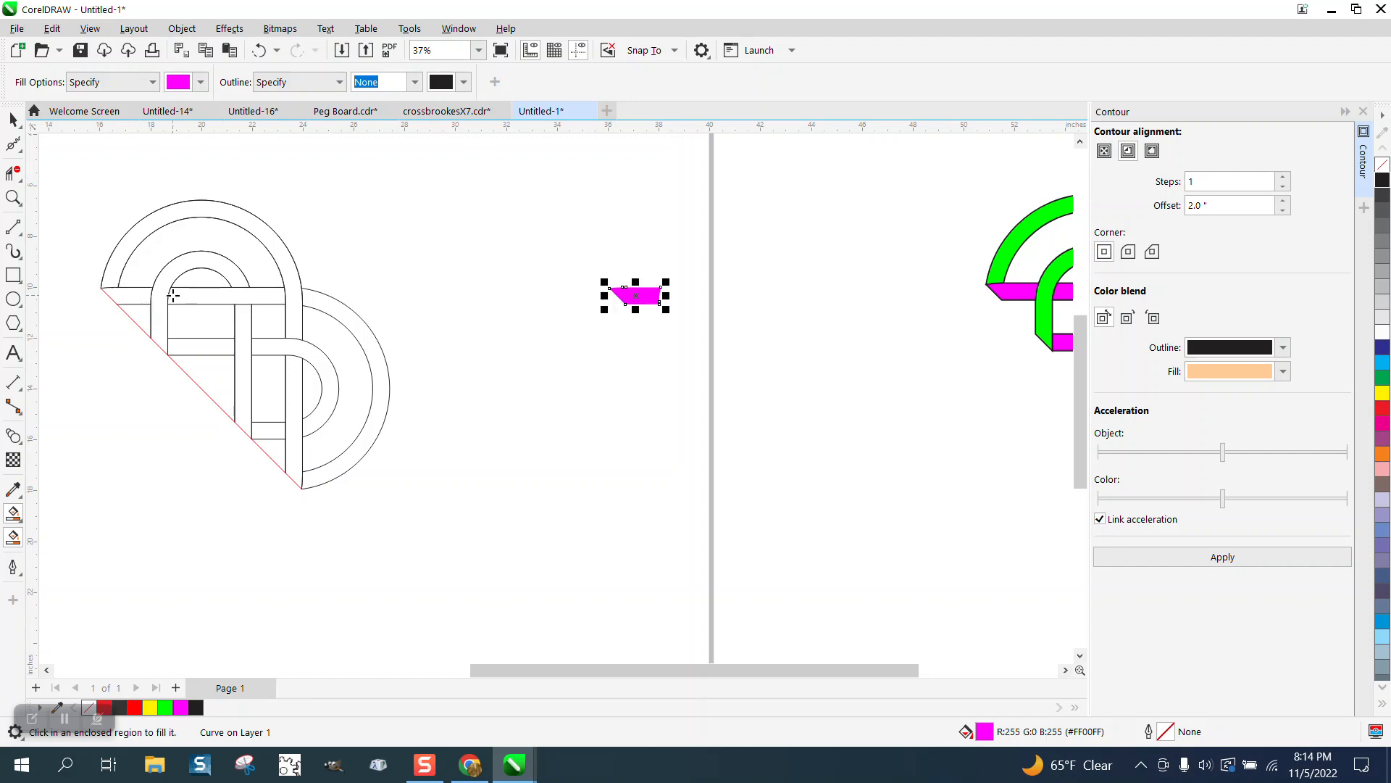
{"action": "left_click", "coordinate": [185, 297]}
{"action": "key", "text": "Right"}
{"action": "left_click", "coordinate": [335, 317]}
{"action": "key", "text": "Right"}
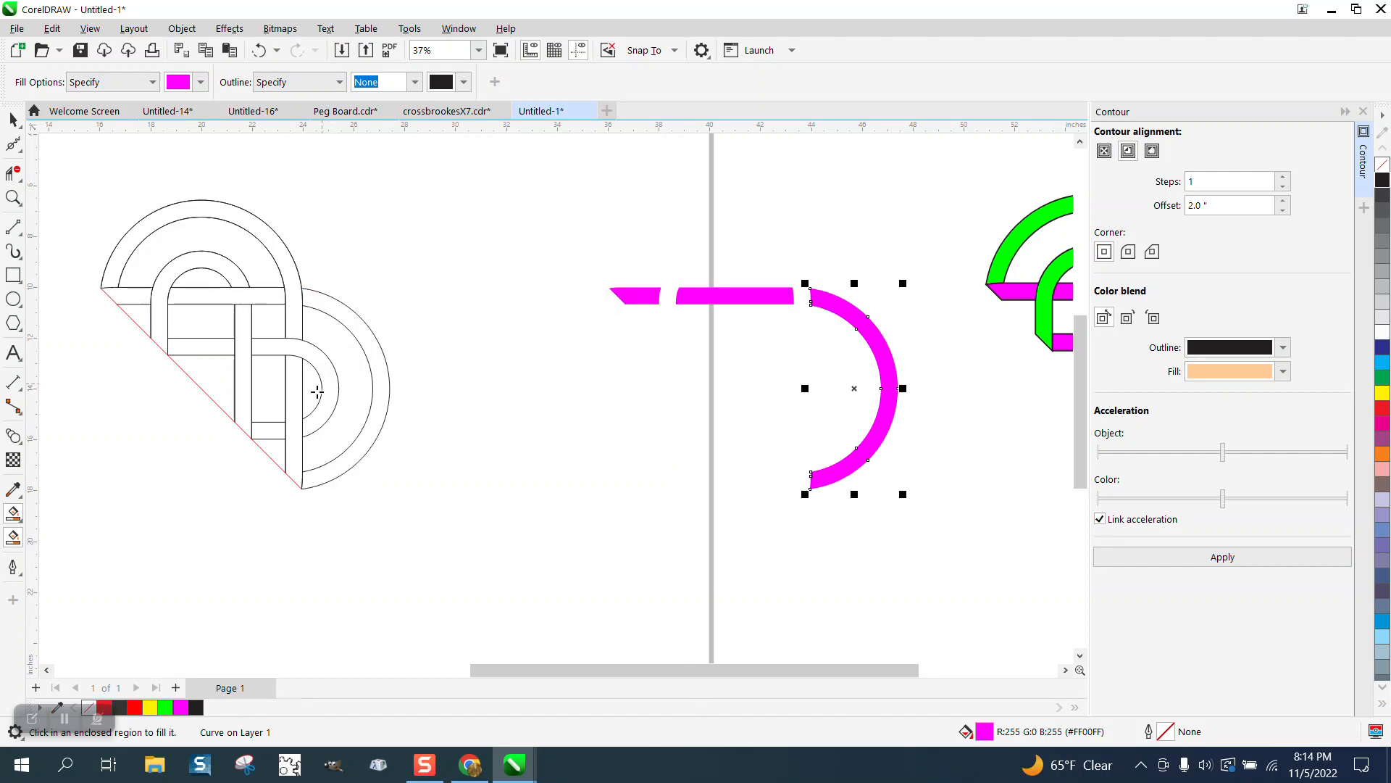
- Smart-fill the three inner band sections of the sideways arch in magenta and move each piece 20 inches right
{"action": "left_click", "coordinate": [269, 430]}
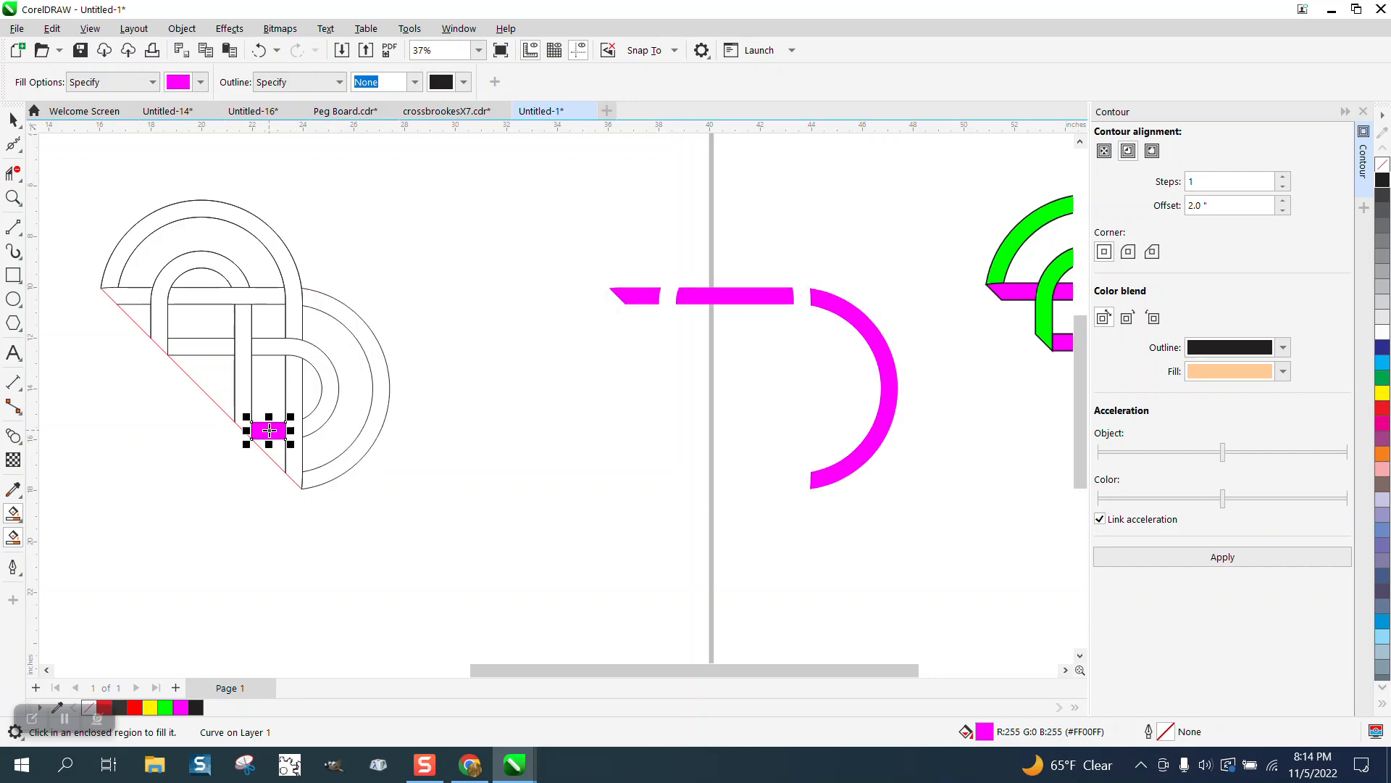
{"action": "key", "text": "Right"}
{"action": "left_click", "coordinate": [320, 395]}
{"action": "key", "text": "Right"}
{"action": "left_click", "coordinate": [224, 351]}
{"action": "key", "text": "Right"}
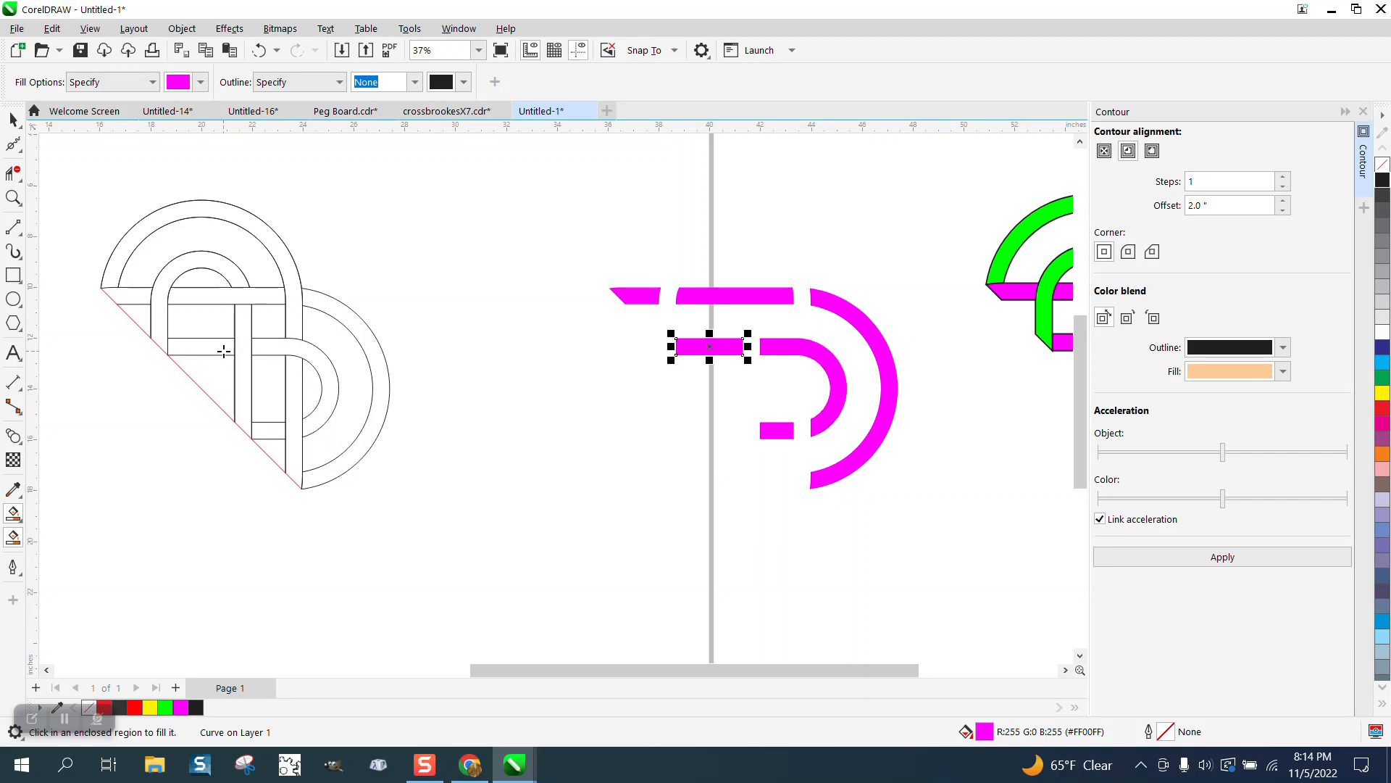
- Smart-fill the upright arch's inner and outer band sections in red and move each piece 20 inches down
{"action": "left_click", "coordinate": [13, 120]}
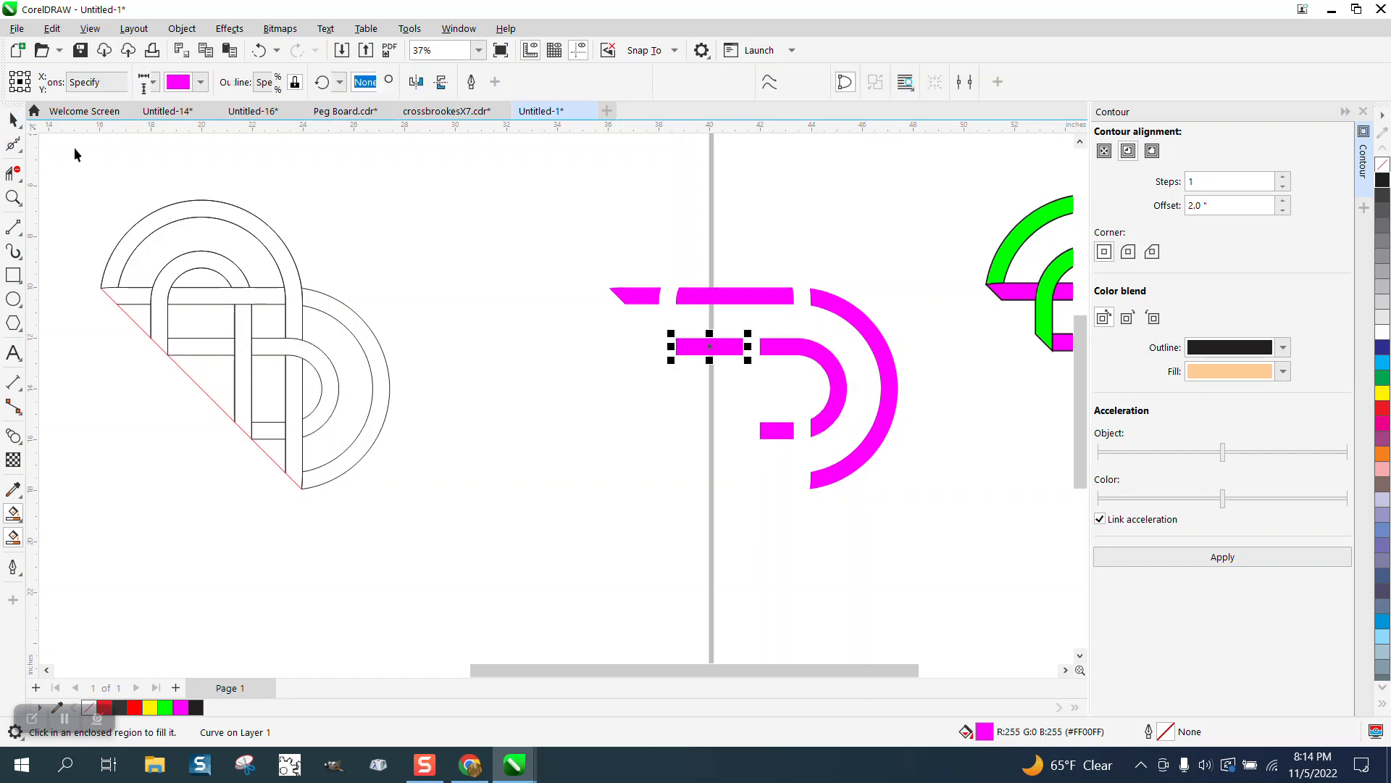
{"action": "left_click", "coordinate": [13, 537]}
{"action": "left_click", "coordinate": [201, 82]}
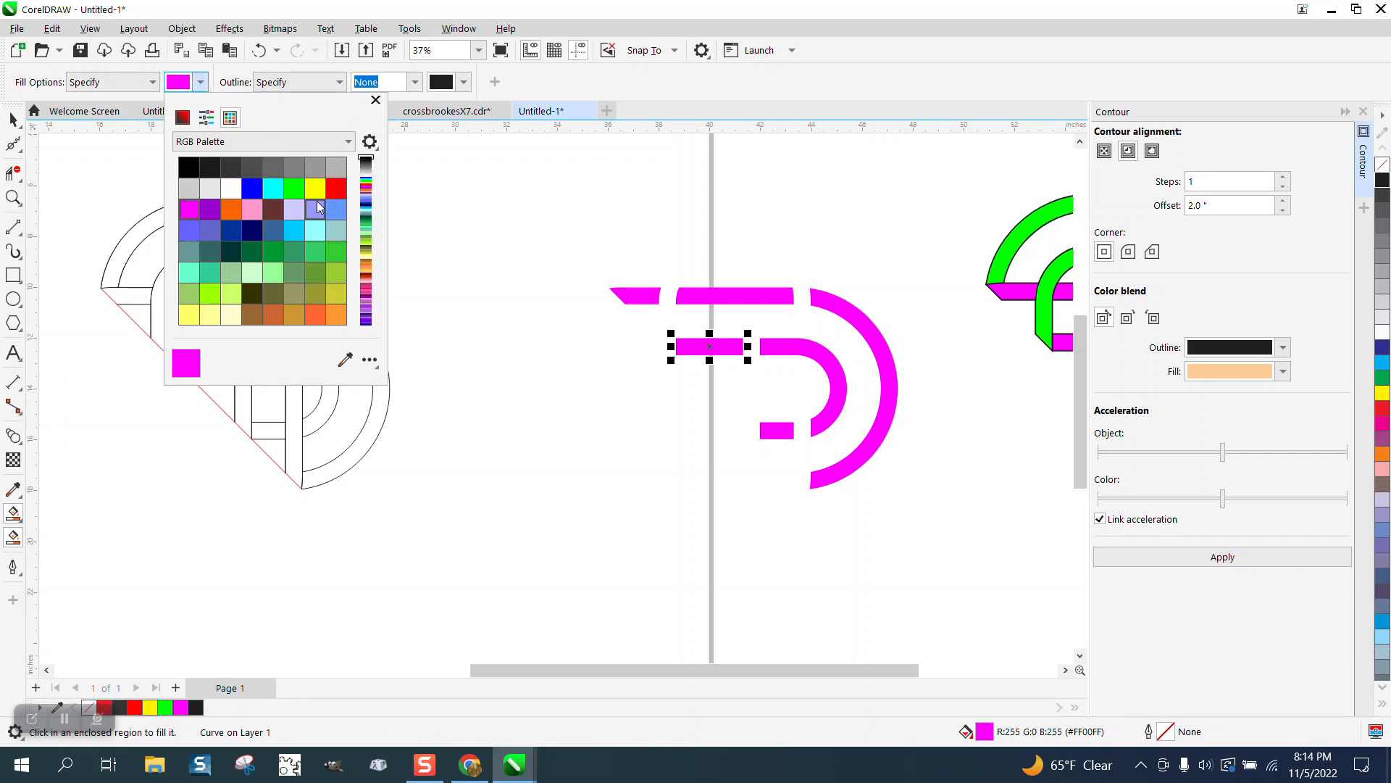
{"action": "left_click", "coordinate": [335, 189]}
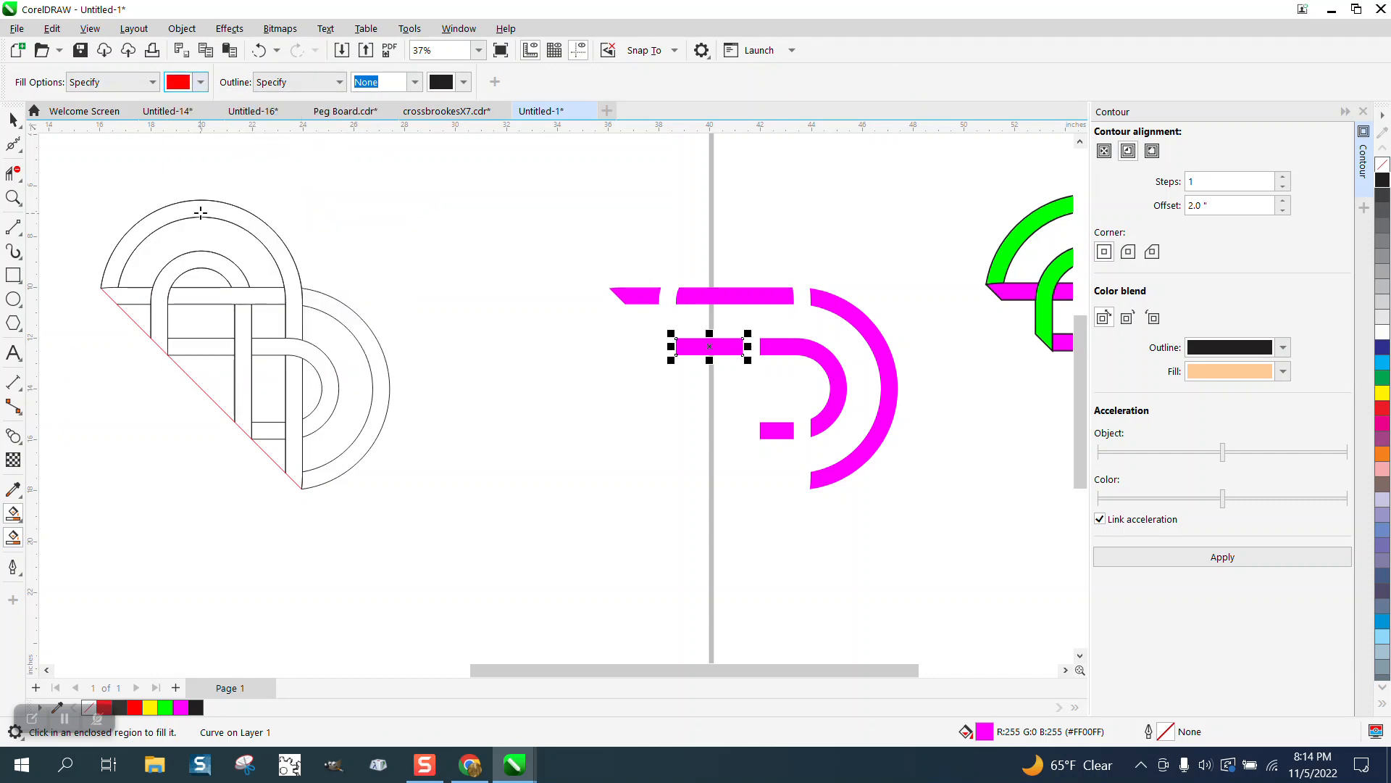
{"action": "left_click", "coordinate": [201, 212]}
{"action": "key", "text": "ctrl+z"}
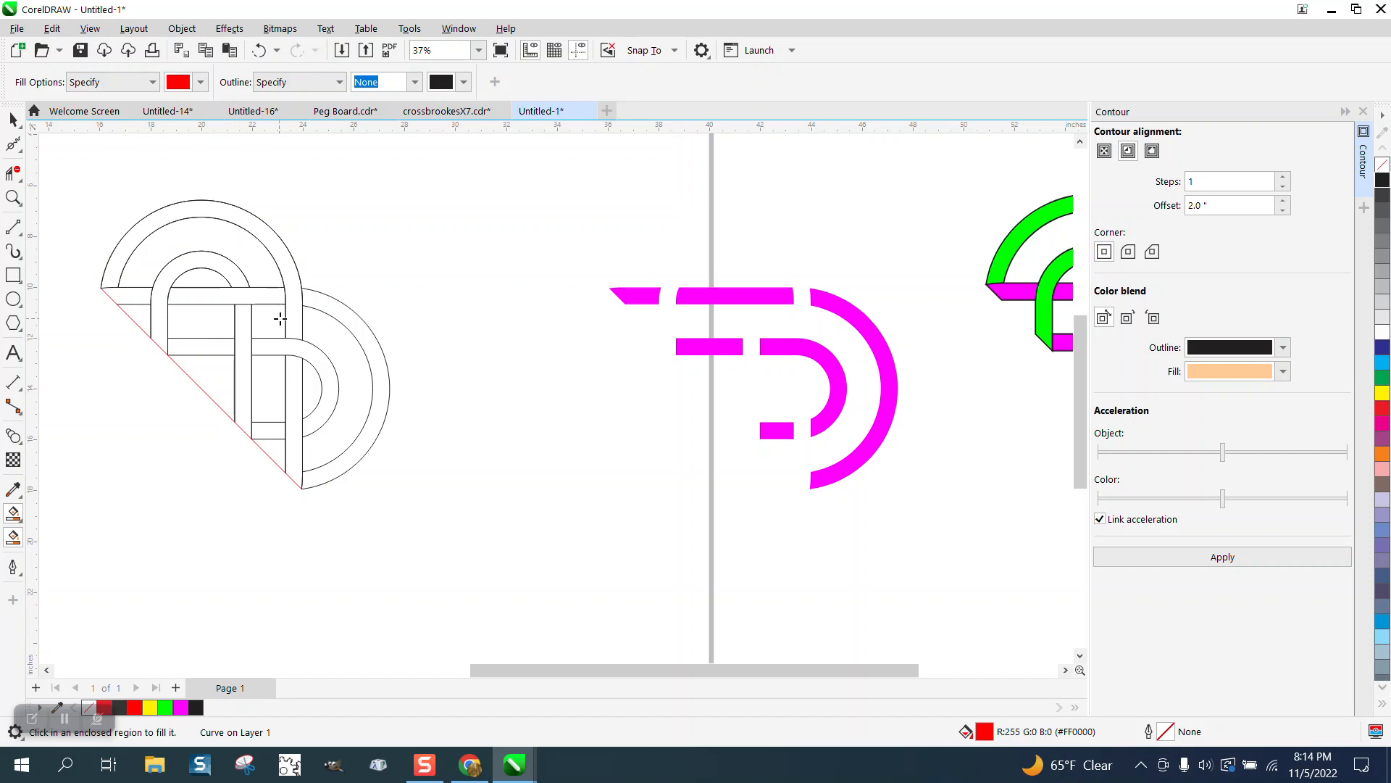
{"action": "left_click", "coordinate": [244, 348]}
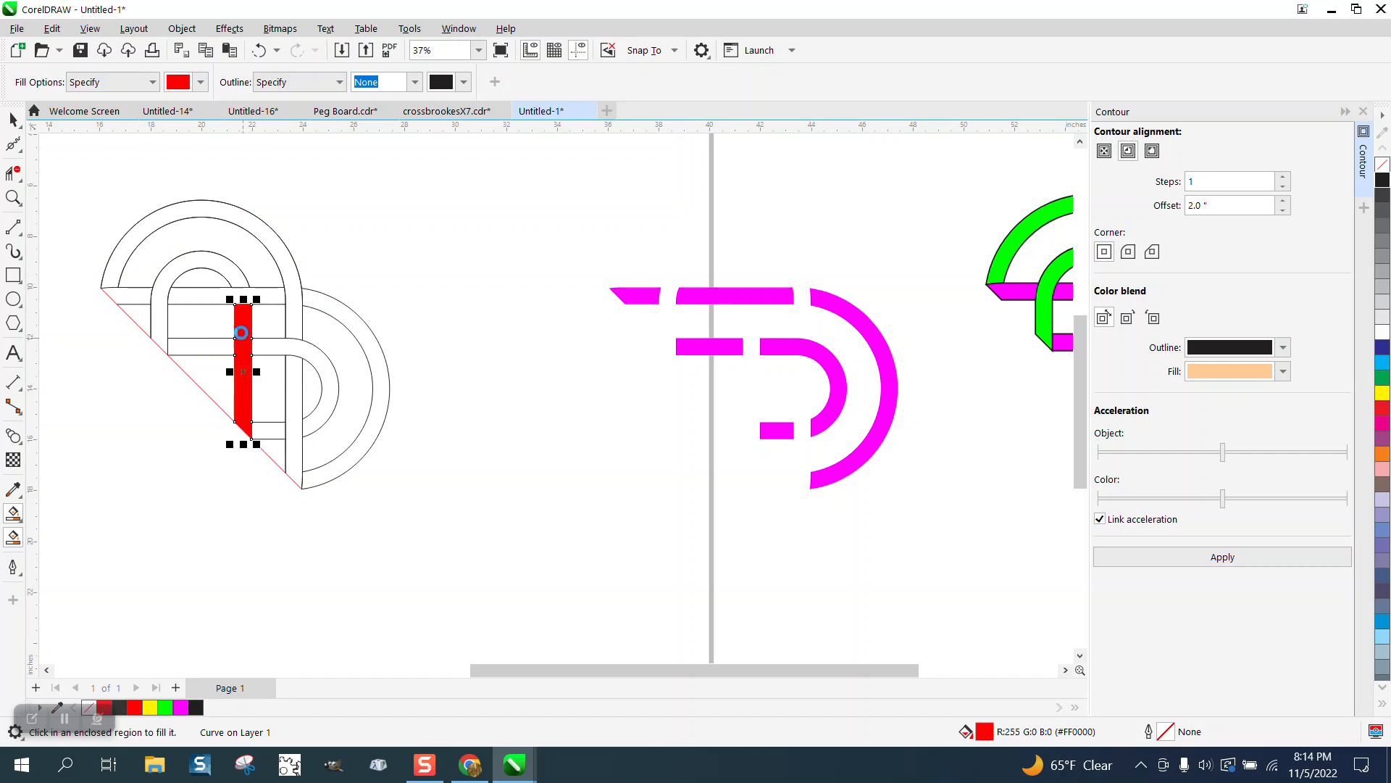
{"action": "key", "text": "ctrl+z"}
{"action": "left_click", "coordinate": [219, 263]}
{"action": "key", "text": "ctrl+z"}
{"action": "scroll", "coordinate": [216, 245], "scroll_direction": "down", "scroll_amount": 2}
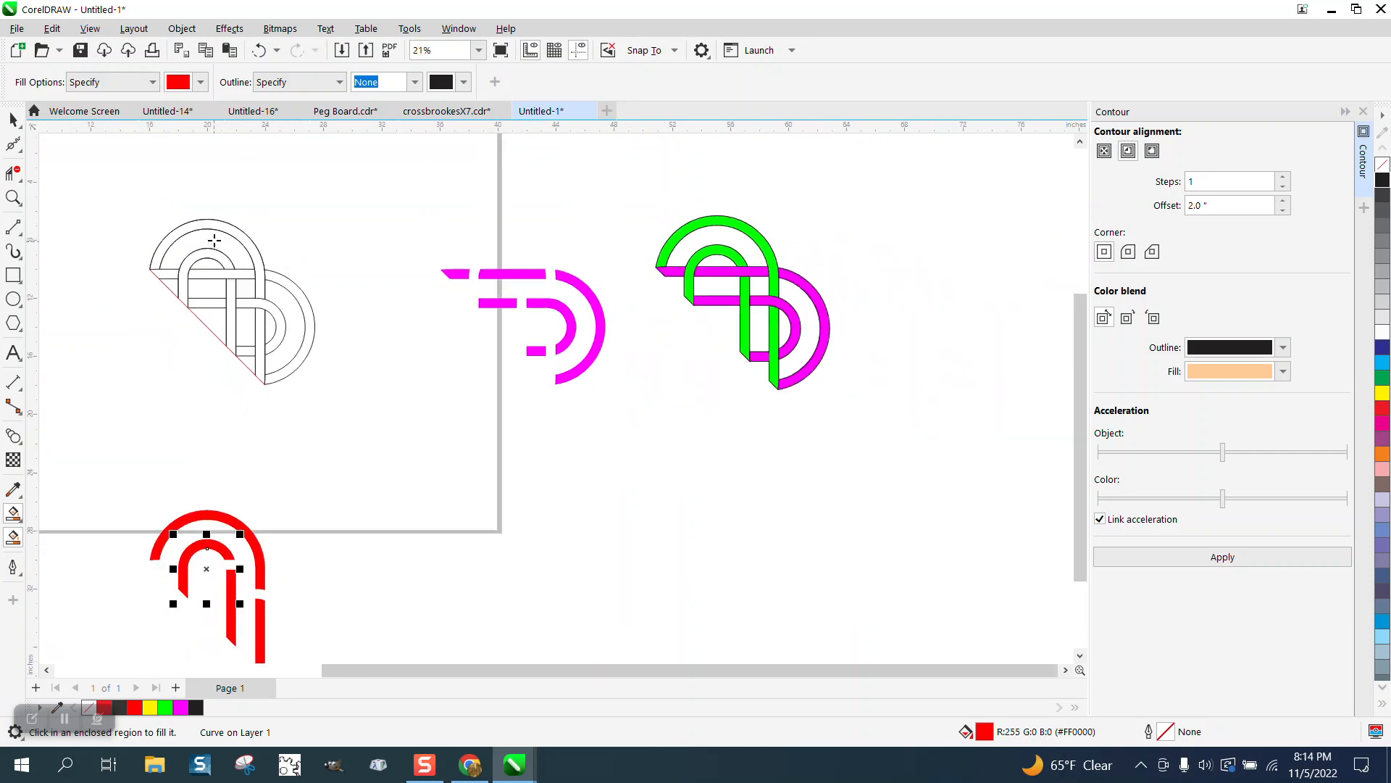
- Give the six magenta band pieces a black outline 16 px wide
{"action": "key", "text": "space"}
{"action": "left_click_drag", "start_coordinate": [140, 200], "coordinate": [336, 389]}
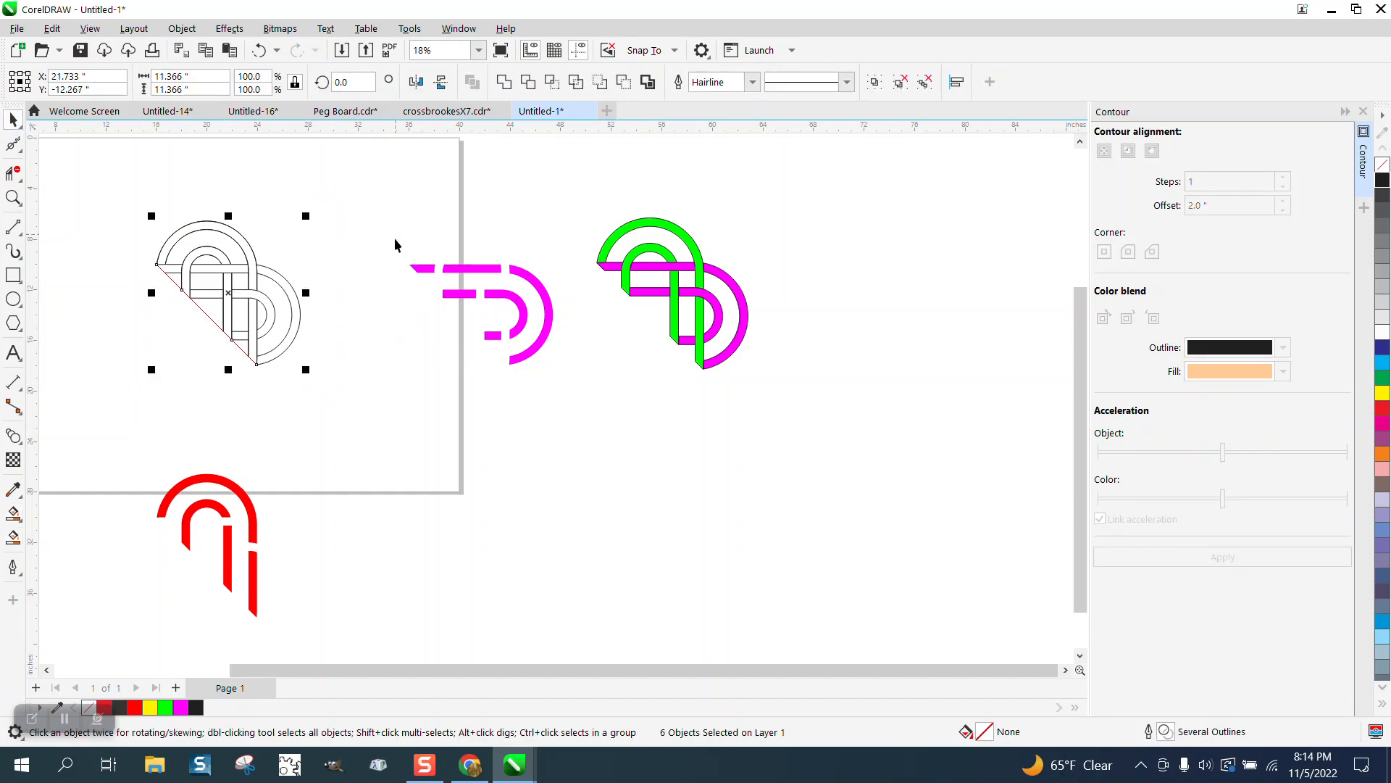
{"action": "left_click_drag", "start_coordinate": [394, 238], "coordinate": [580, 407]}
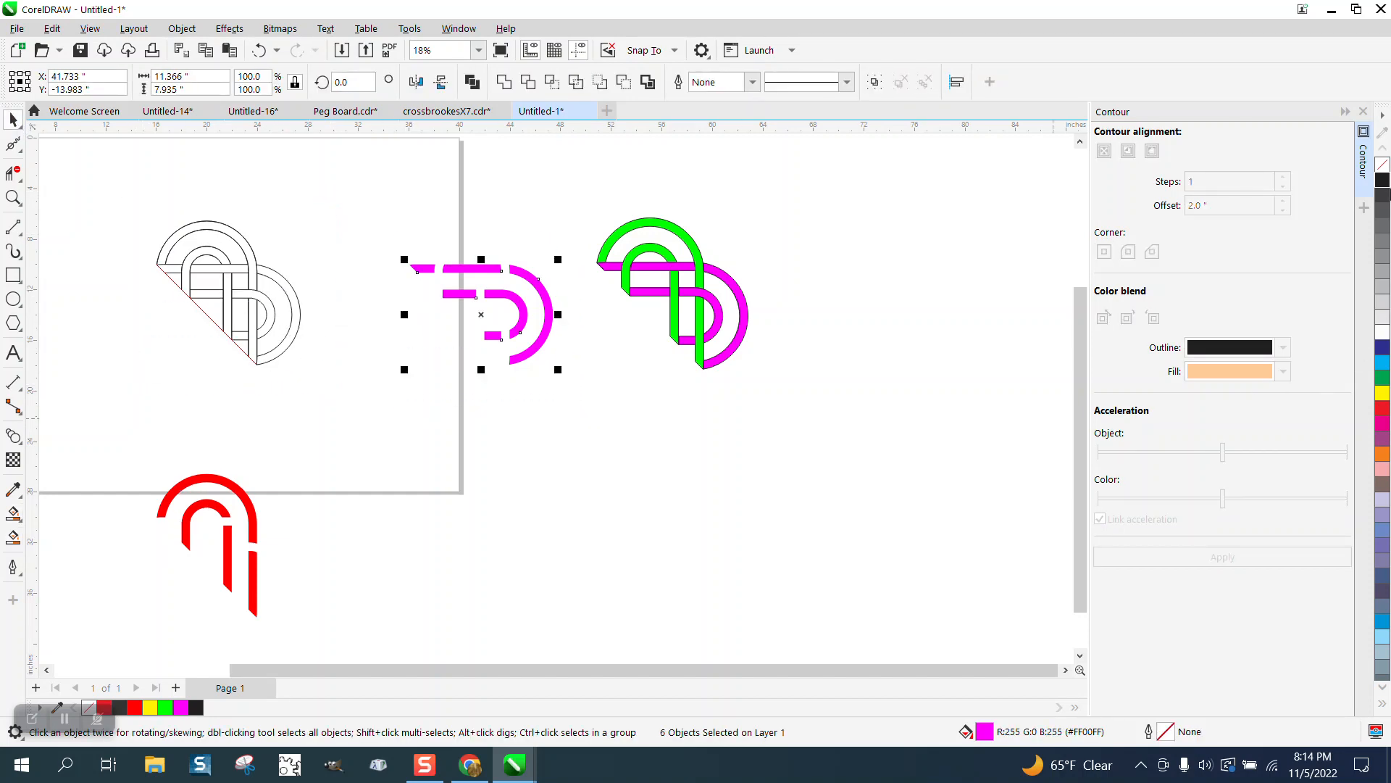
{"action": "right_click", "coordinate": [1384, 181]}
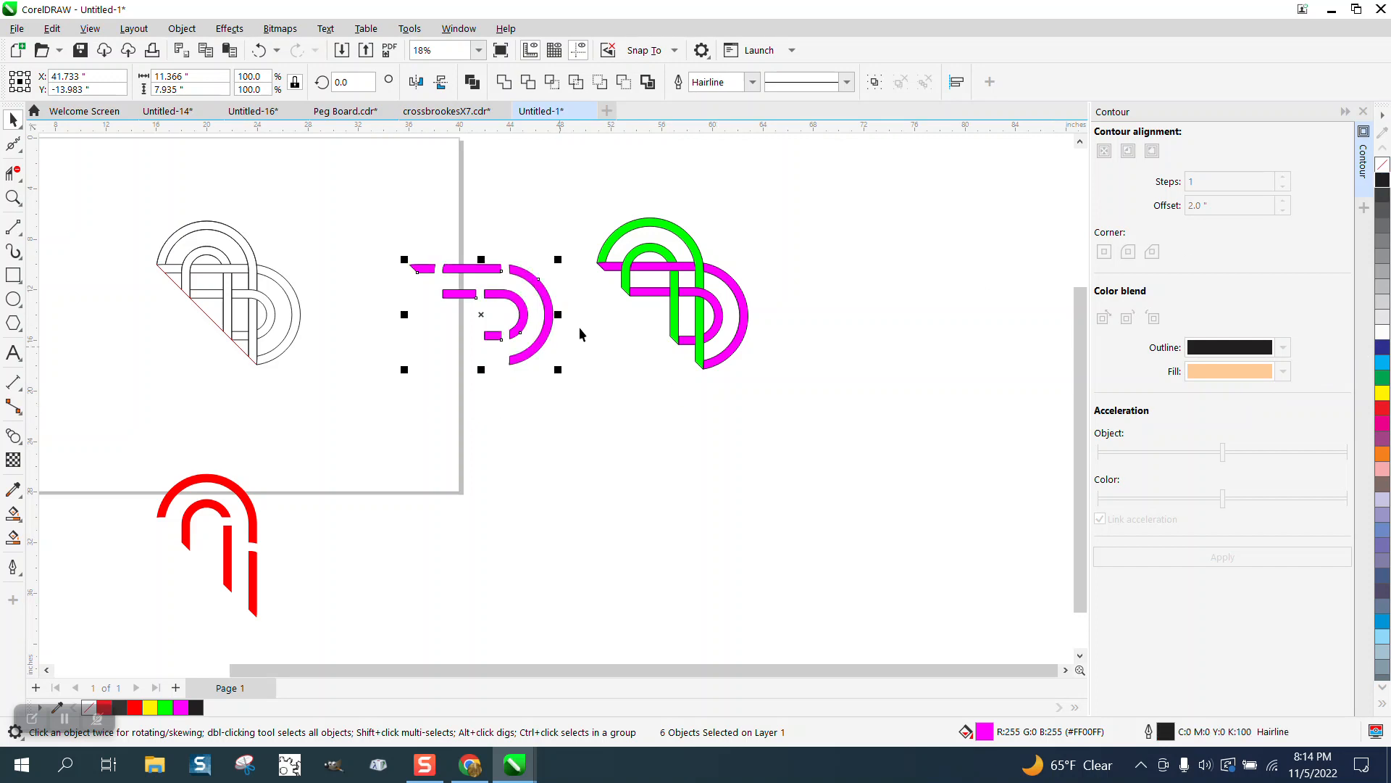
{"action": "left_click", "coordinate": [752, 82]}
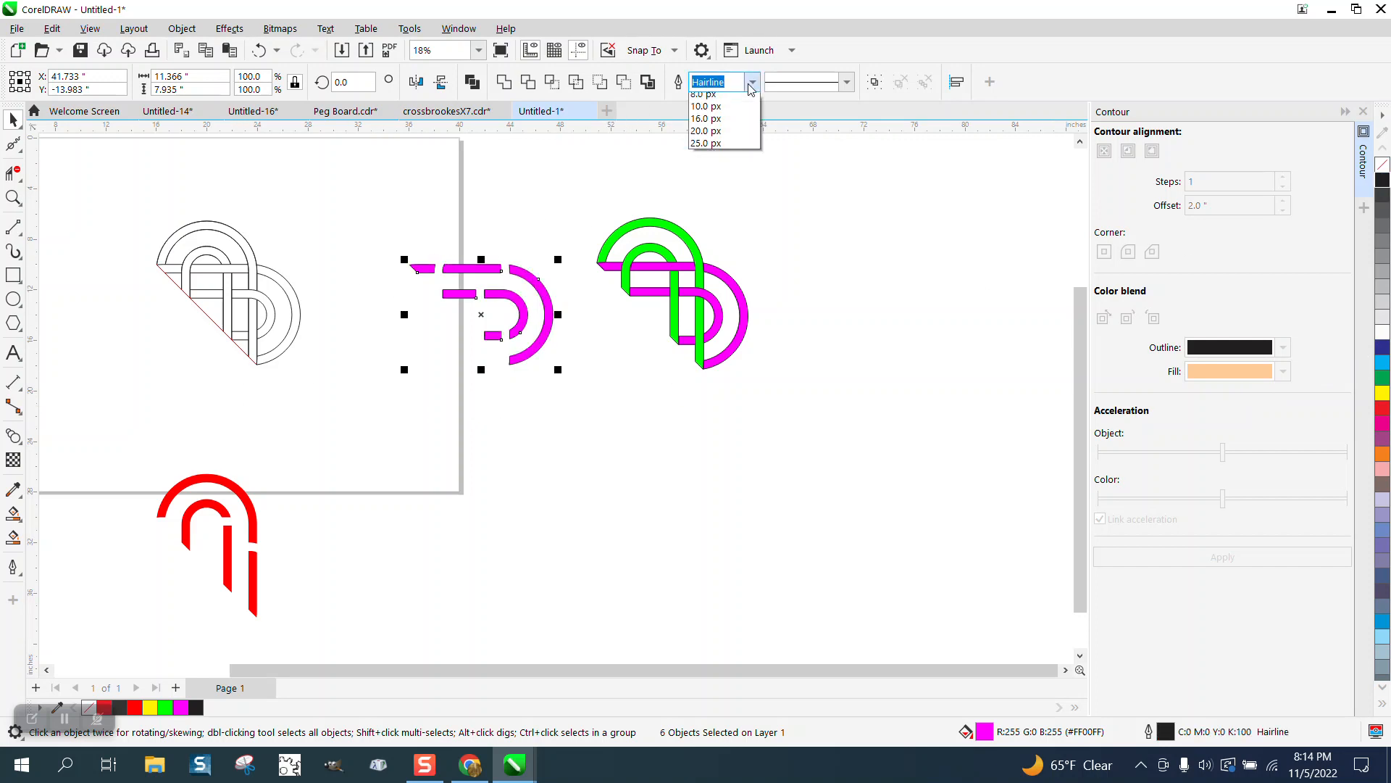
{"action": "left_click", "coordinate": [699, 210]}
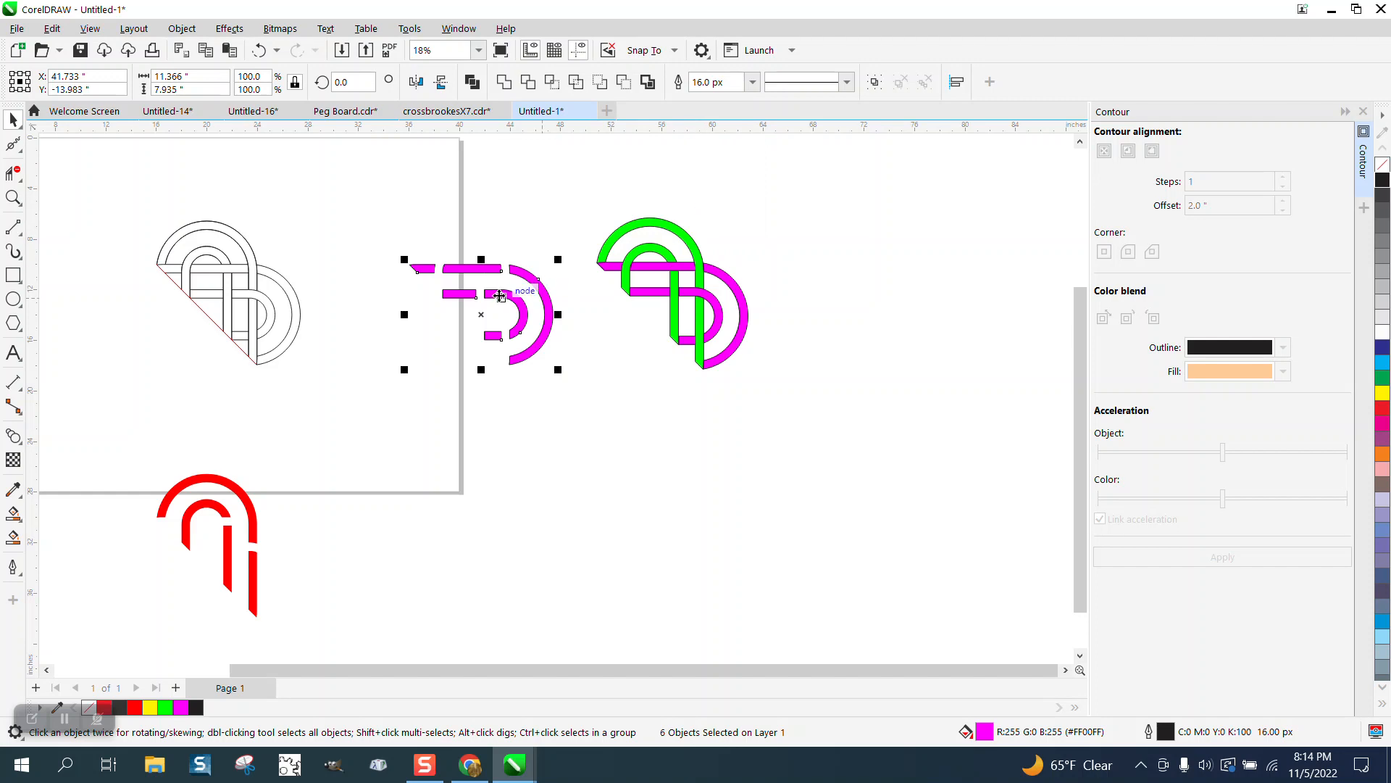
- Give the four red band pieces of the upright arch a black hairline outline
{"action": "left_click_drag", "start_coordinate": [131, 445], "coordinate": [364, 657]}
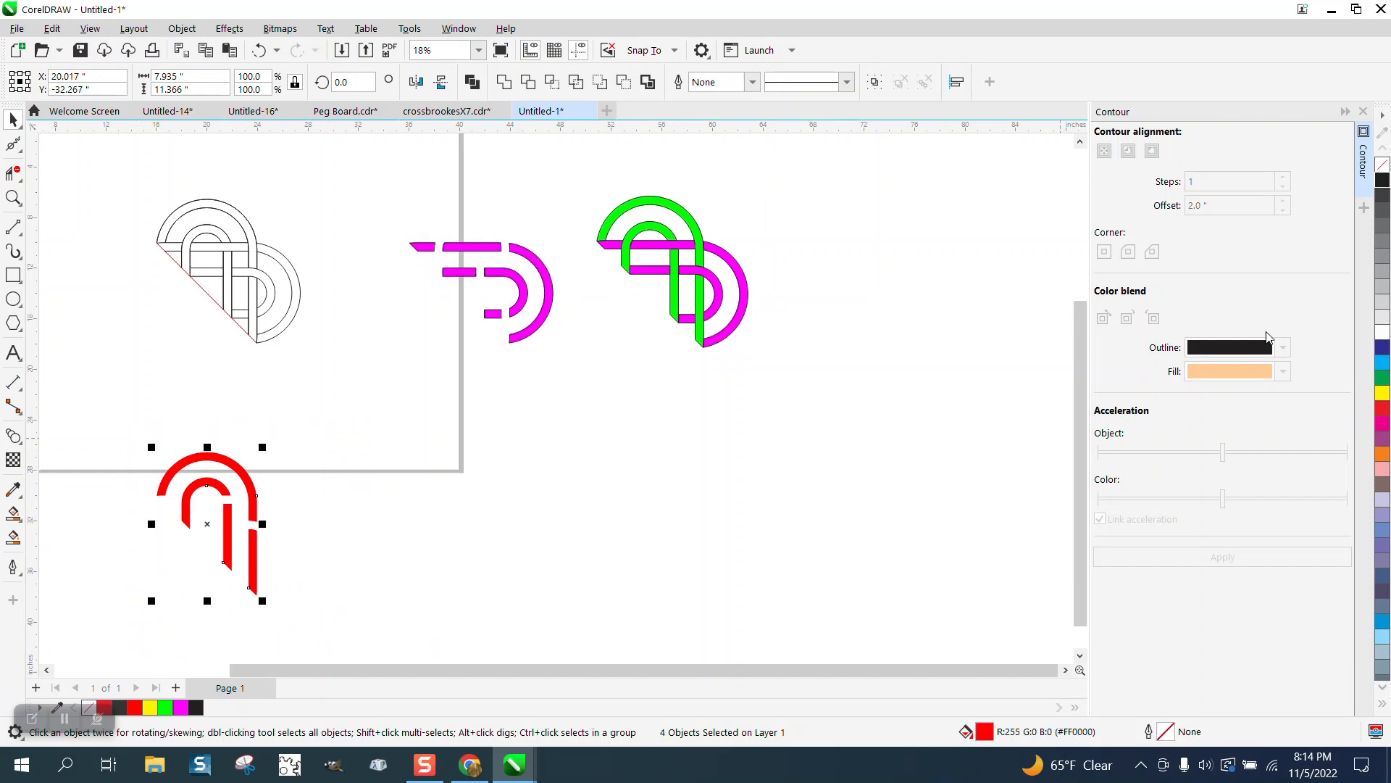
{"action": "right_click", "coordinate": [1384, 181]}
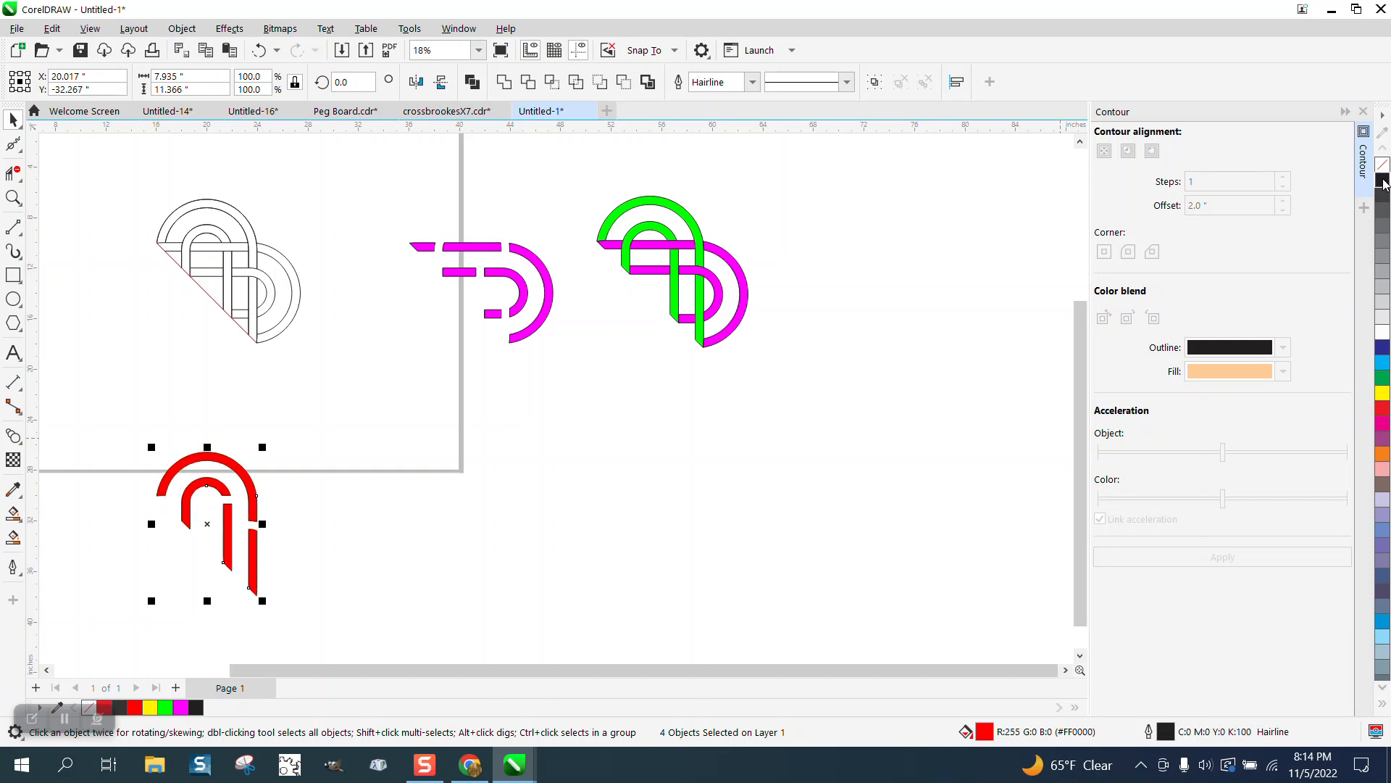
- Move the unfilled double-arch line art 60 inches right, clear of the page and the green sample design
{"action": "left_click_drag", "start_coordinate": [101, 185], "coordinate": [348, 385]}
{"action": "key", "text": "shift+Right"}
{"action": "key", "text": "shift+Right"}
{"action": "key", "text": "shift+Right"}
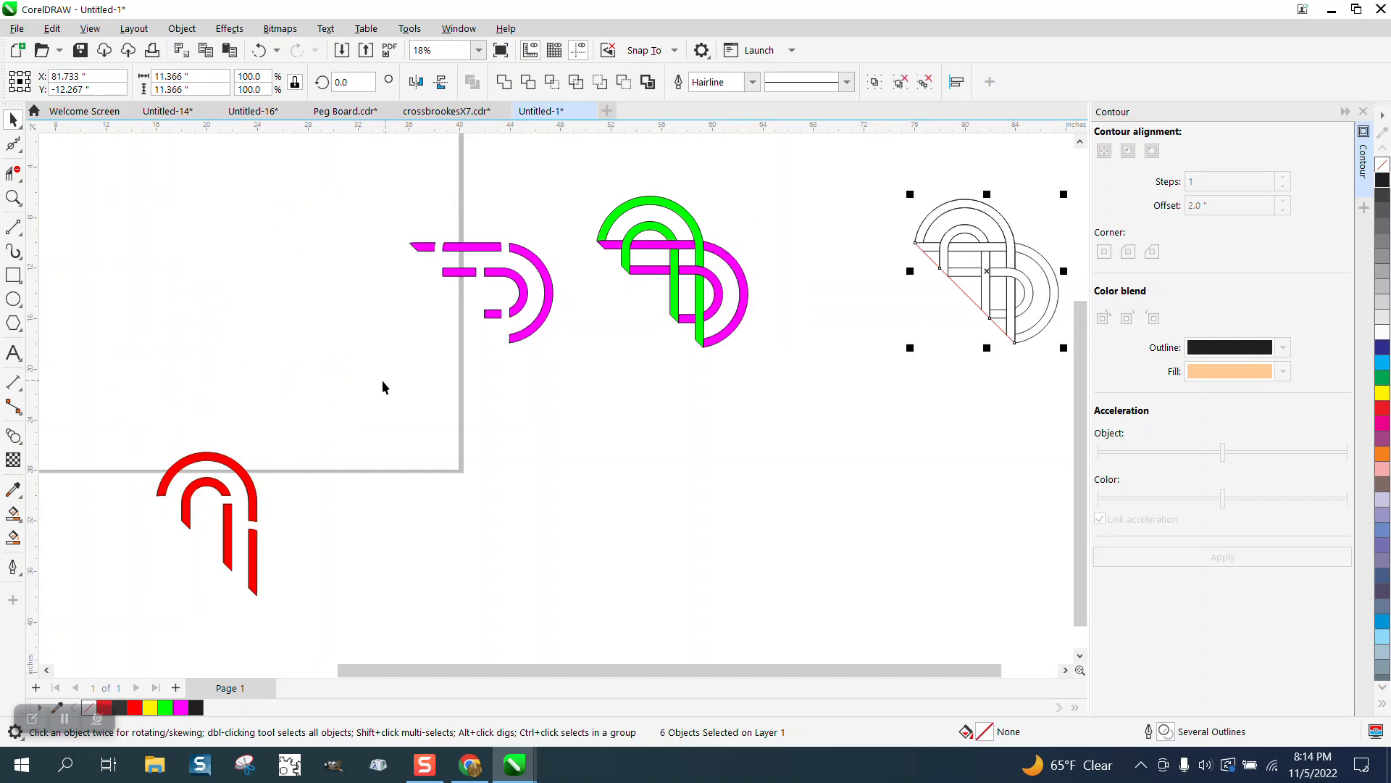
- Move the four red pieces 20 inches up and the six magenta pieces 20 inches left to assemble the interlaced design
{"action": "left_click_drag", "start_coordinate": [112, 399], "coordinate": [377, 610]}
{"action": "key", "text": "shift+Up"}
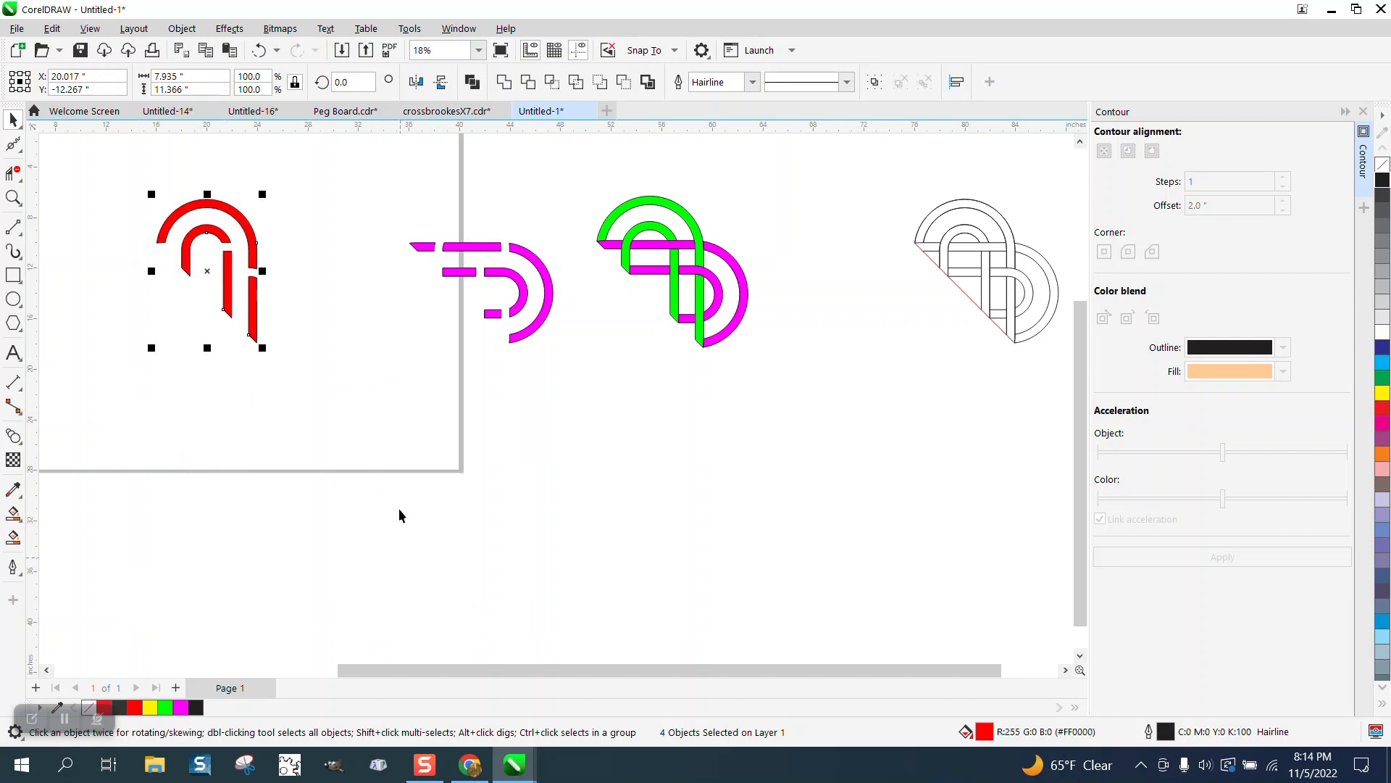
{"action": "left_click_drag", "start_coordinate": [389, 223], "coordinate": [575, 357]}
{"action": "key", "text": "shift+Left"}
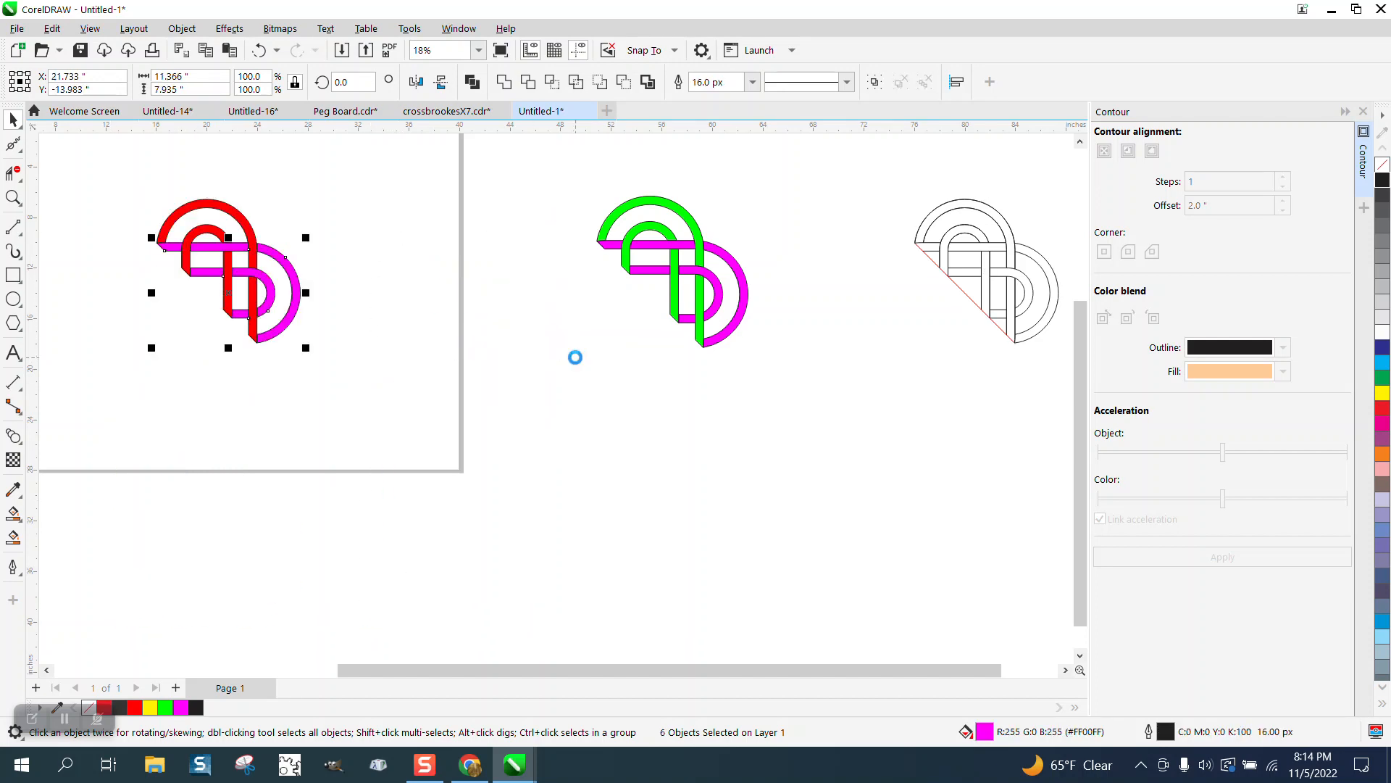
- Examine the band crossings and outlines of the assembled red and magenta design up close
{"action": "left_click", "coordinate": [13, 197]}
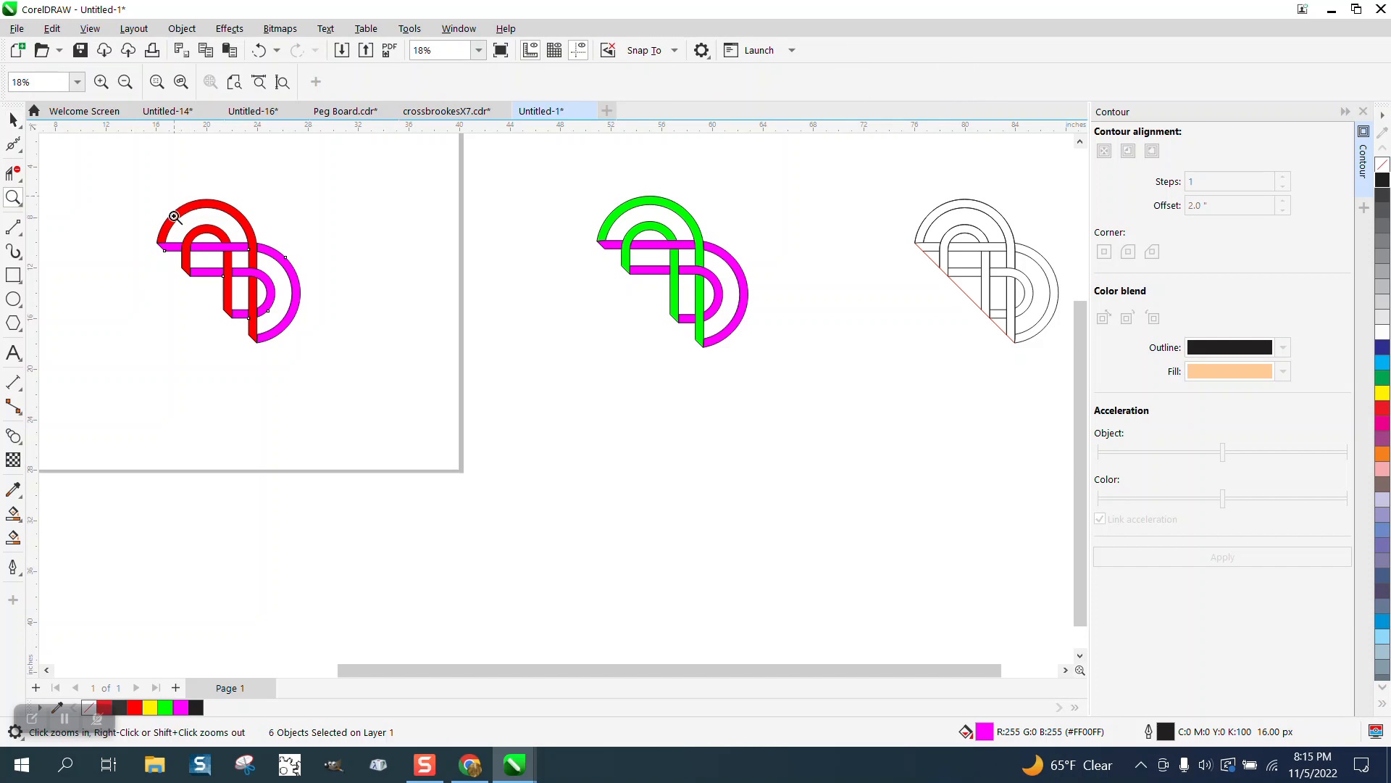
{"action": "left_click", "coordinate": [377, 400]}
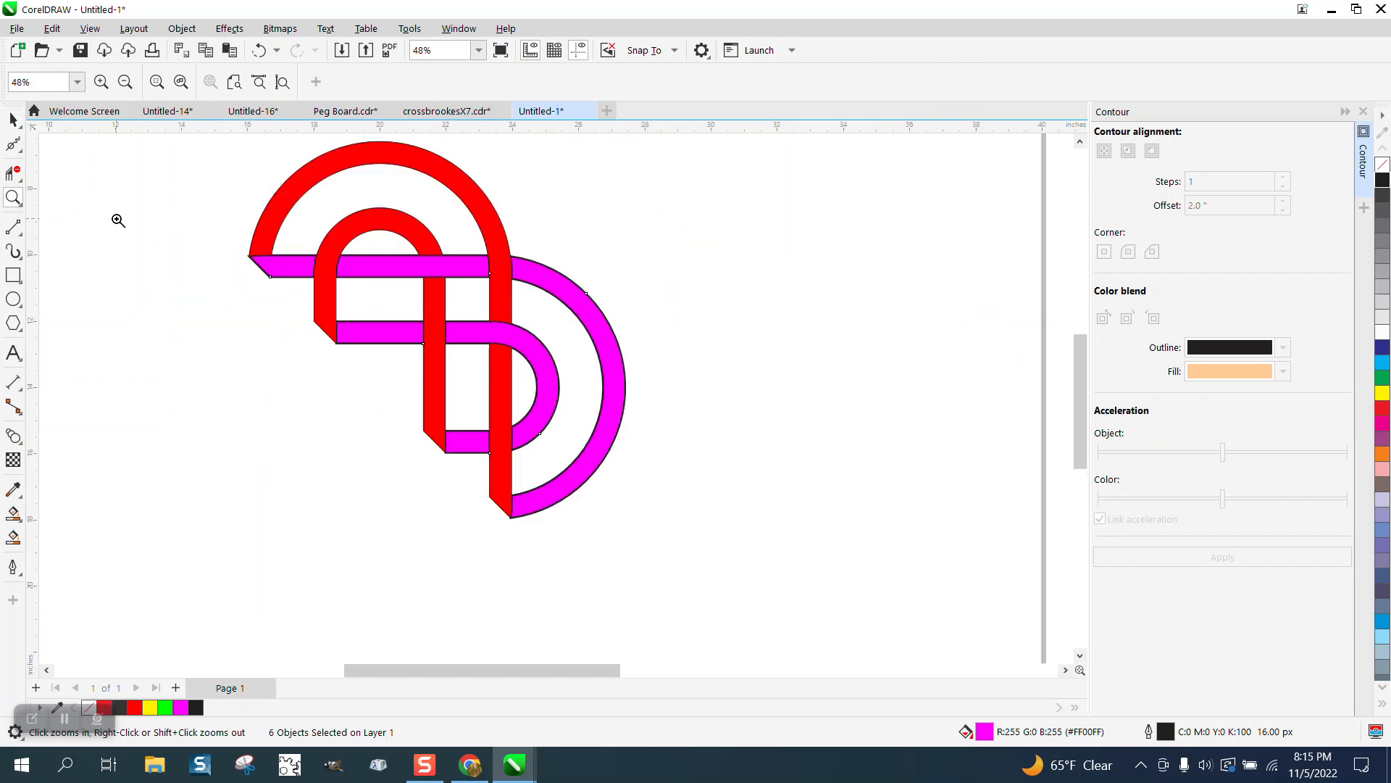
{"action": "left_click", "coordinate": [13, 122]}
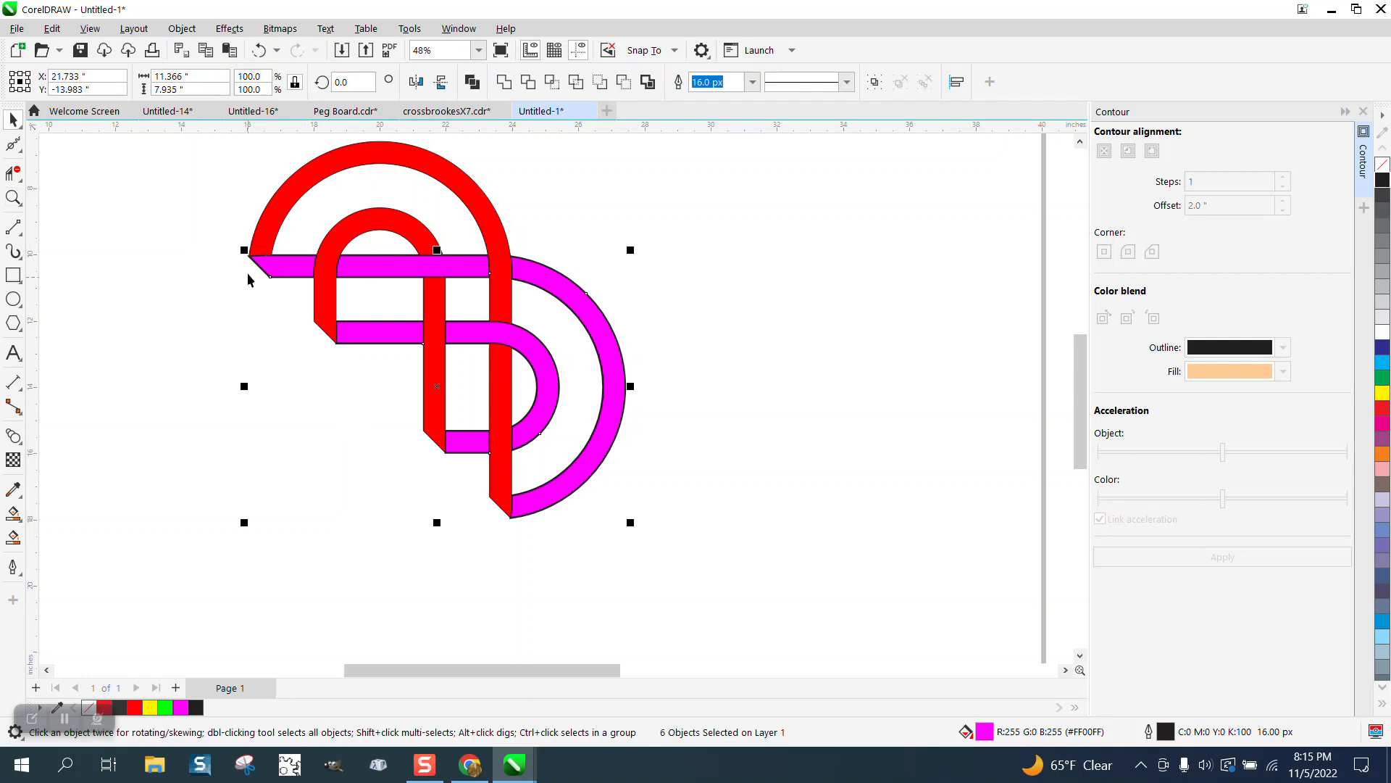
{"action": "scroll", "coordinate": [245, 362], "scroll_direction": "down", "scroll_amount": 1}
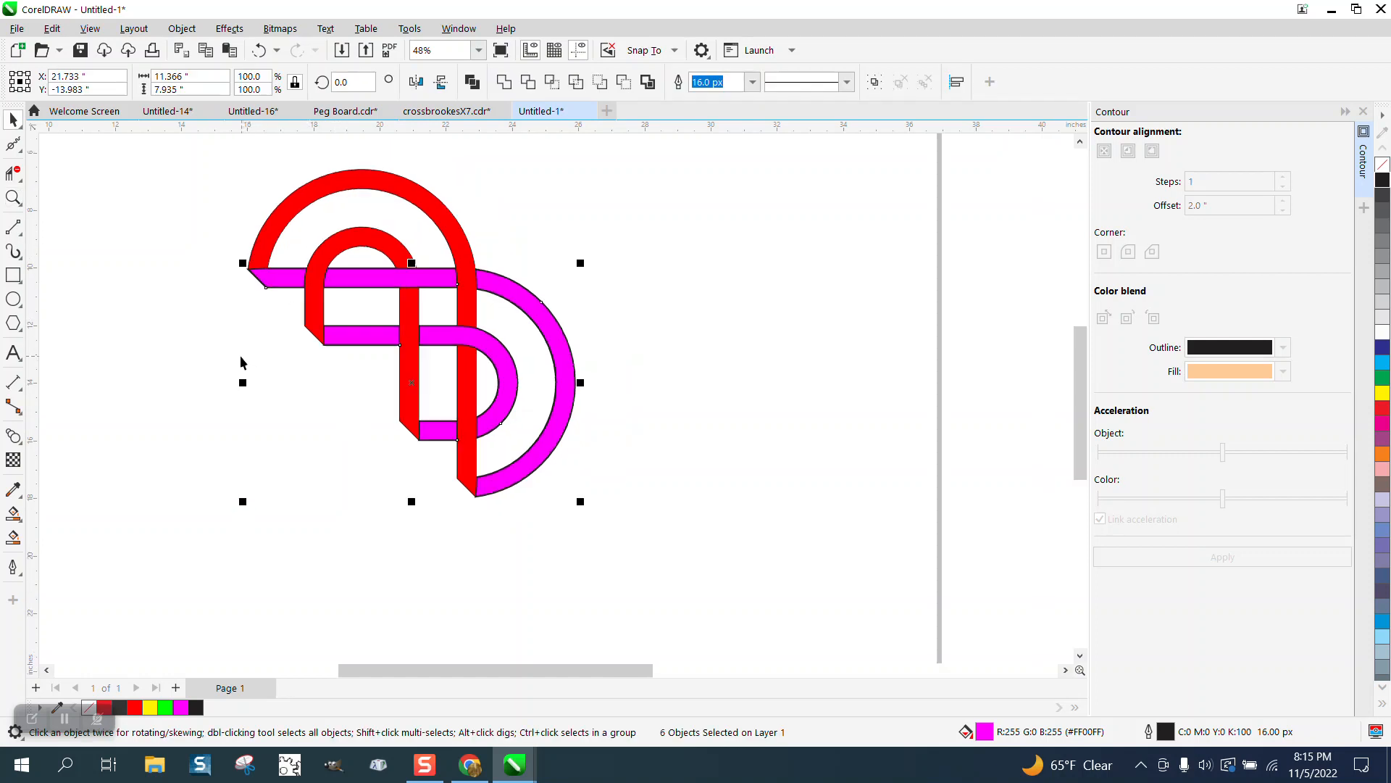
{"action": "scroll", "coordinate": [238, 351], "scroll_direction": "down", "scroll_amount": 2}
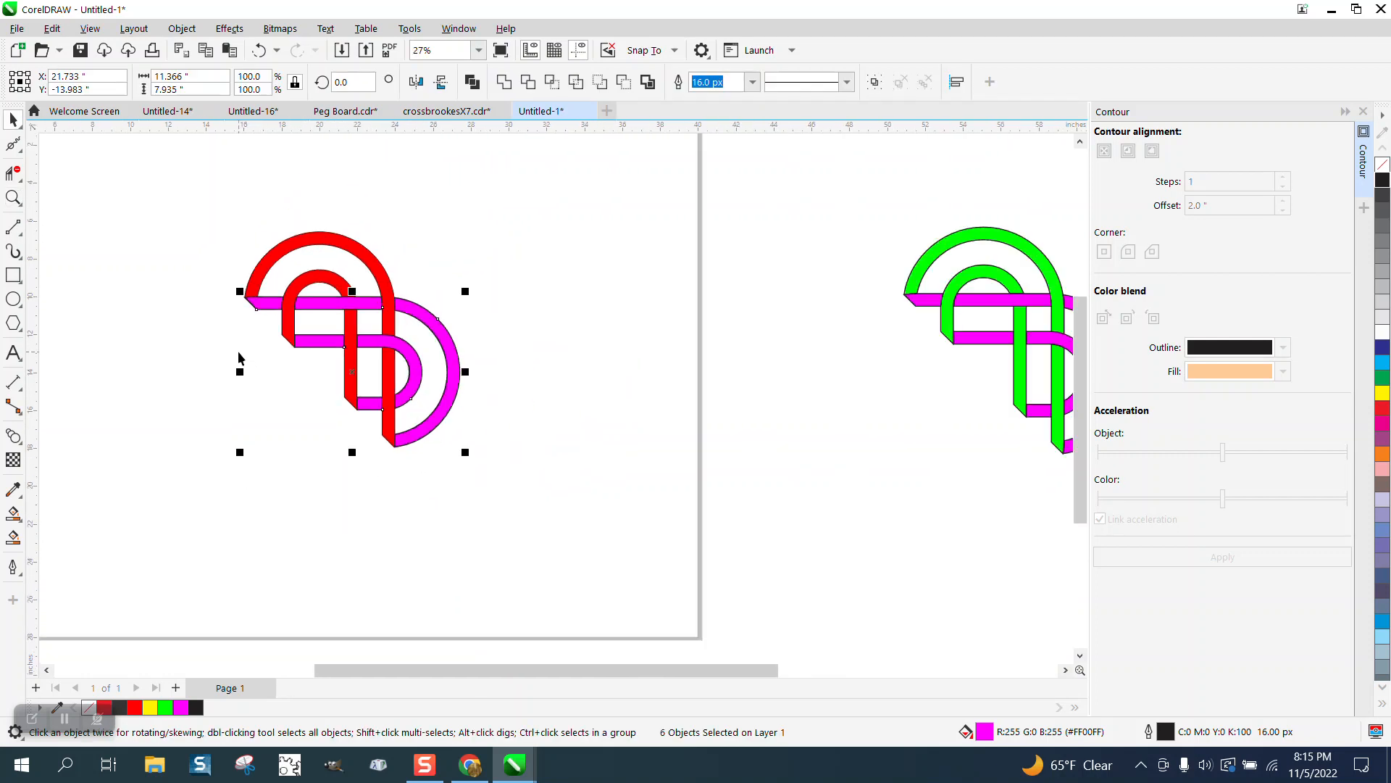
{"action": "left_click", "coordinate": [14, 197]}
{"action": "left_click_drag", "start_coordinate": [241, 254], "coordinate": [480, 449]}
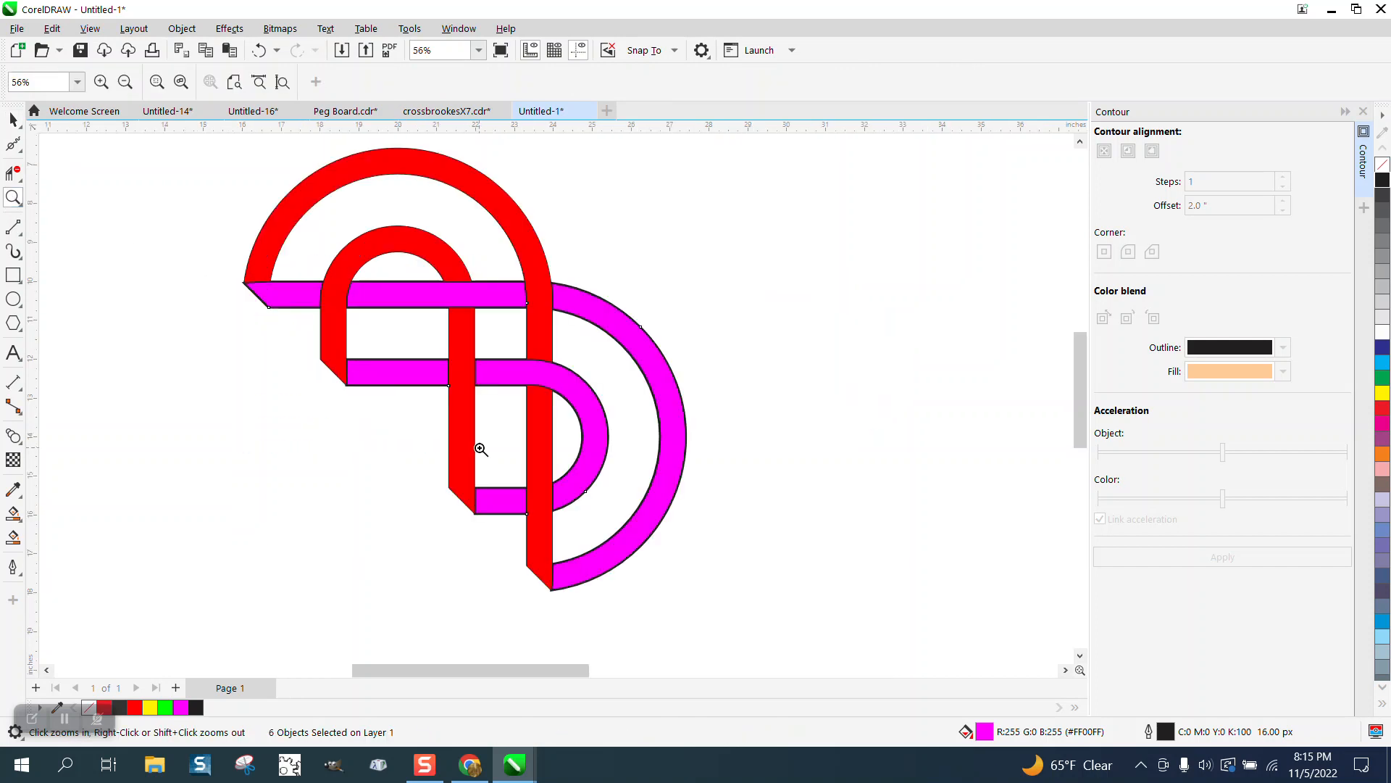